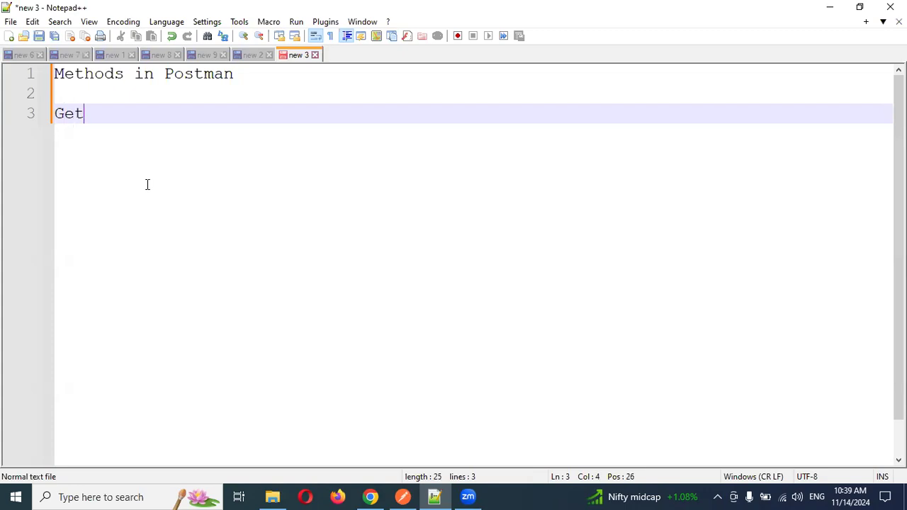
Add "Post" on its own line below "Get" in the methods list
key("Return")
key("Return")
key("BackSpace")
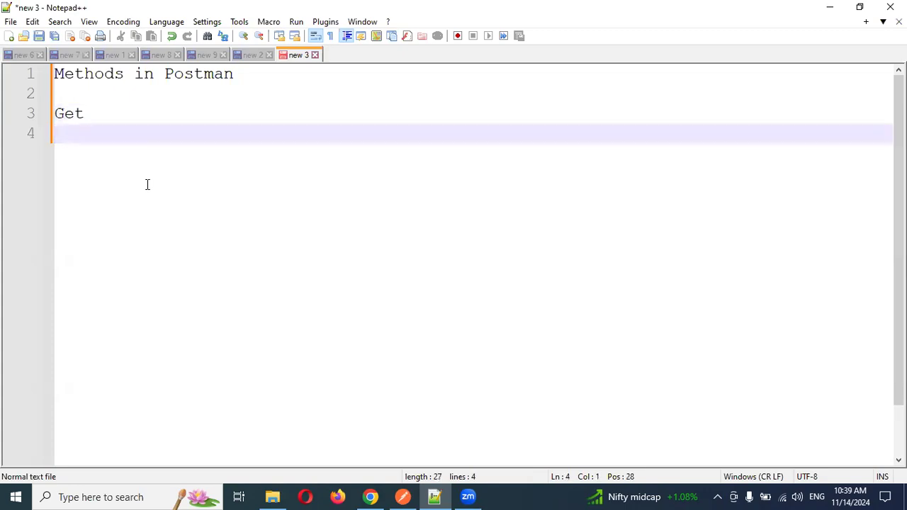
type("Post")
key("Return")
key("BackSpace")
key("BackSpace")
key("BackSpace")
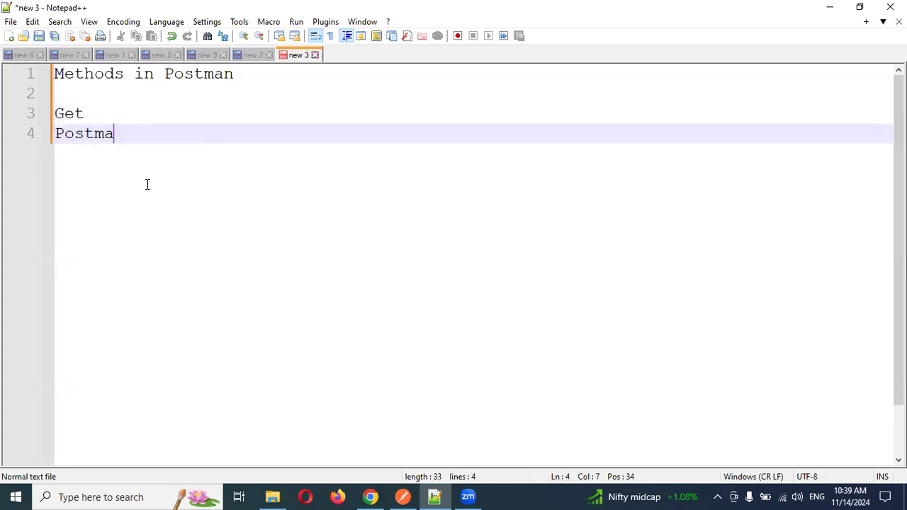
Continue the methods list below "Post" with "Put", "Patch" and "Delete", each on its own line
key("Return")
type("P")
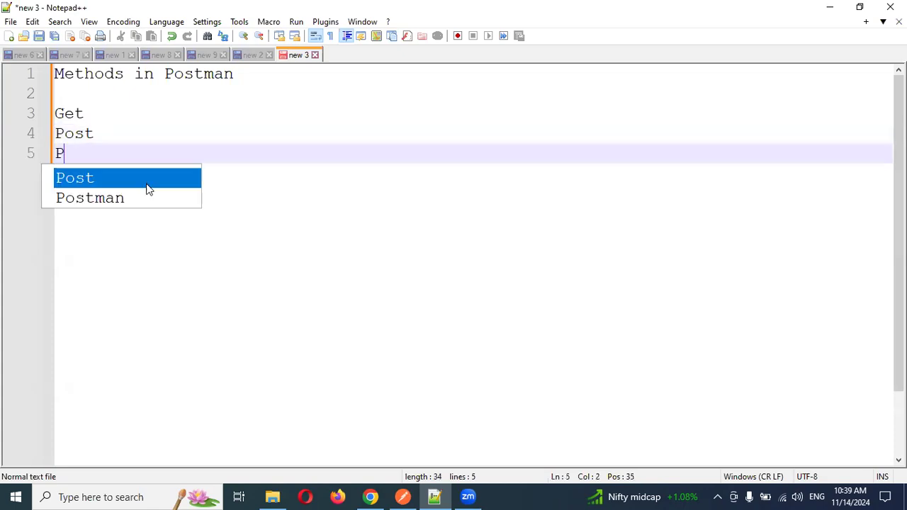
type("ut")
key("Return")
type("Patch")
key("Return")
type("Delete")
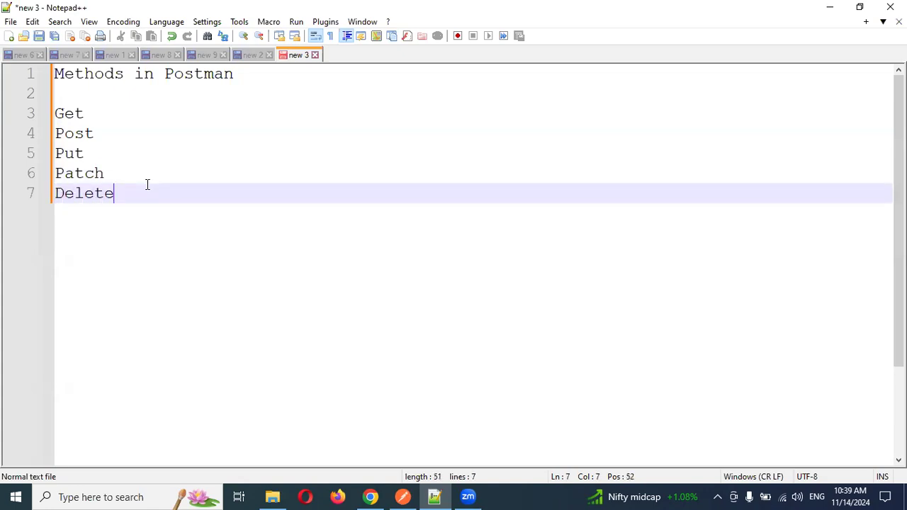
Append "- two types" to the Get line
left_click(96, 115)
type("-  ")
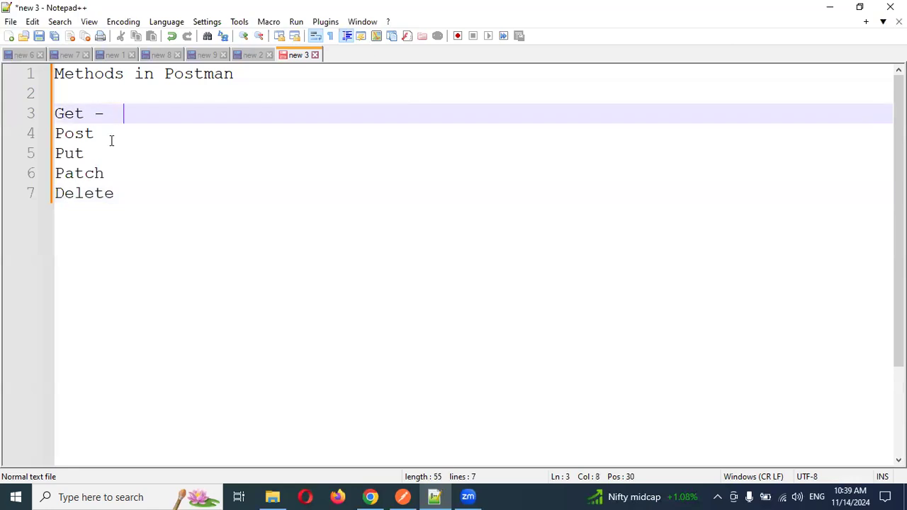
type("two types")
Insert the lines "Get specifie record" and "Get List of Records" below the Get line, followed by a blank line
key("Return")
key("Return")
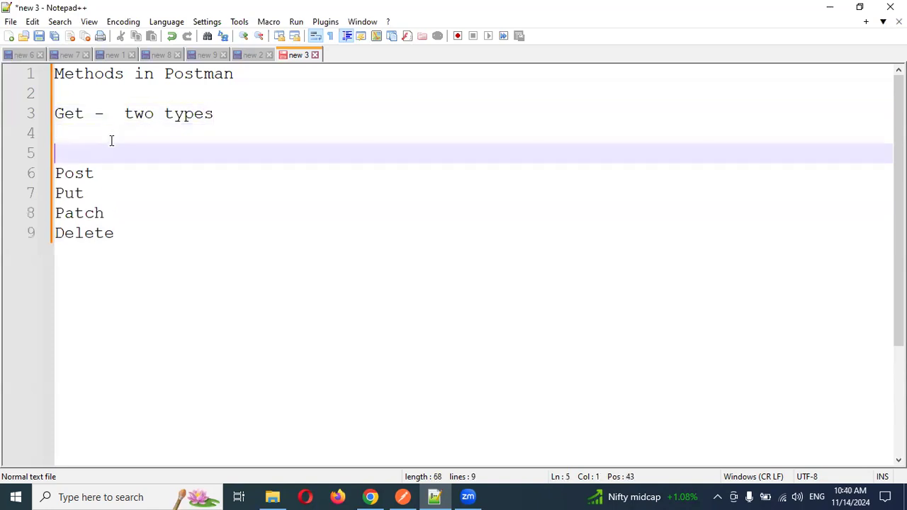
key("BackSpace")
type("Get ")
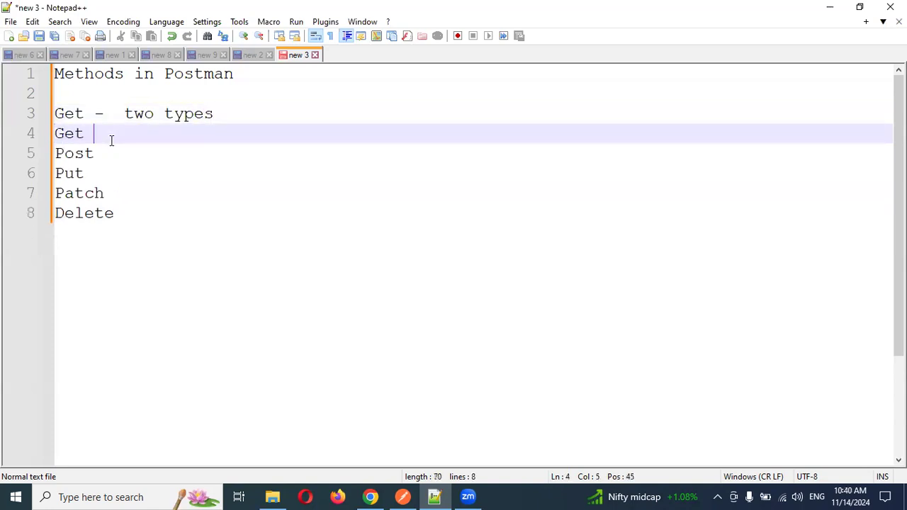
type("specifie rep")
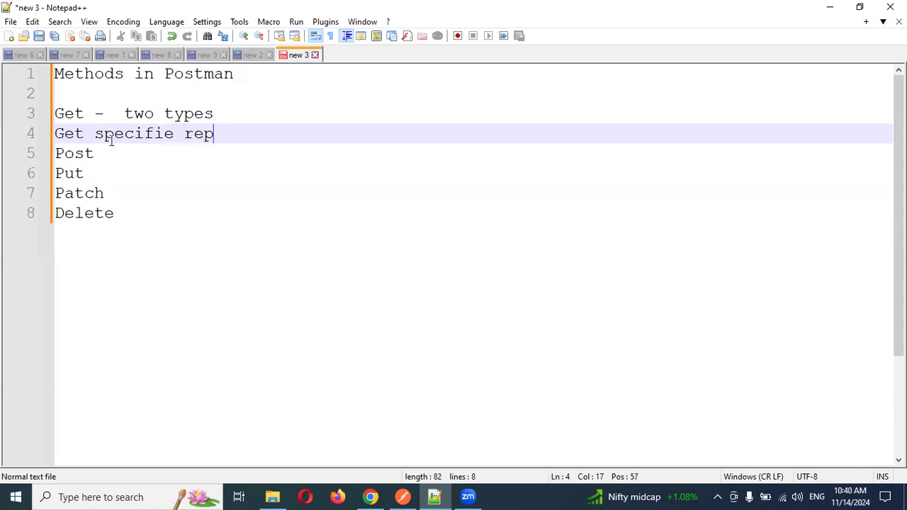
key("BackSpace")
type("cord")
key("Return")
type("Get ")
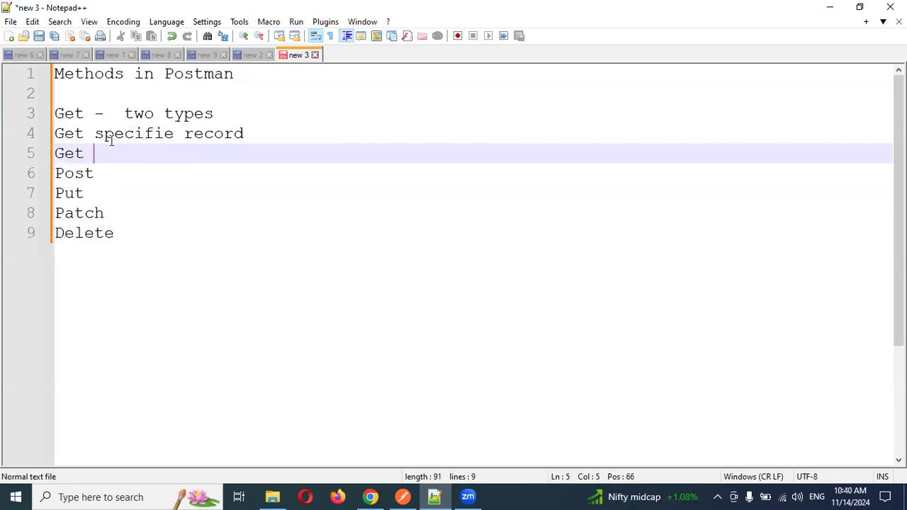
type("List of Records")
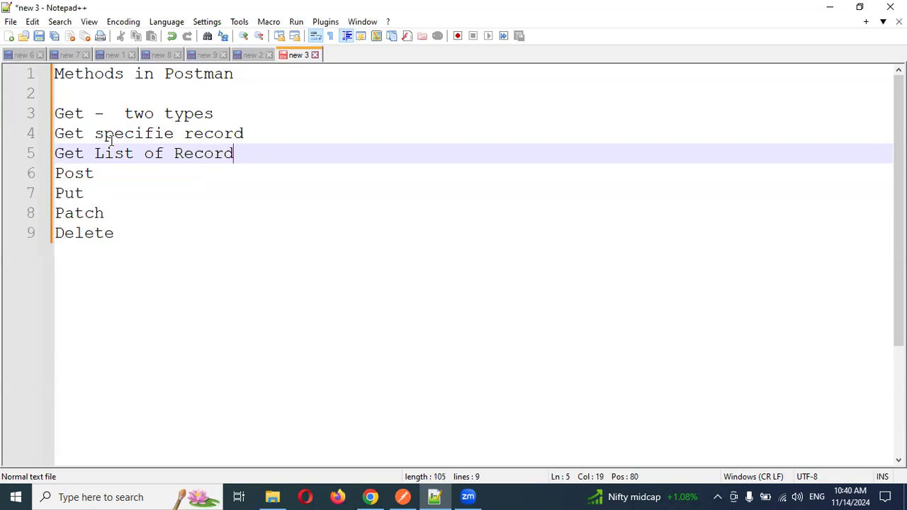
key("Return")
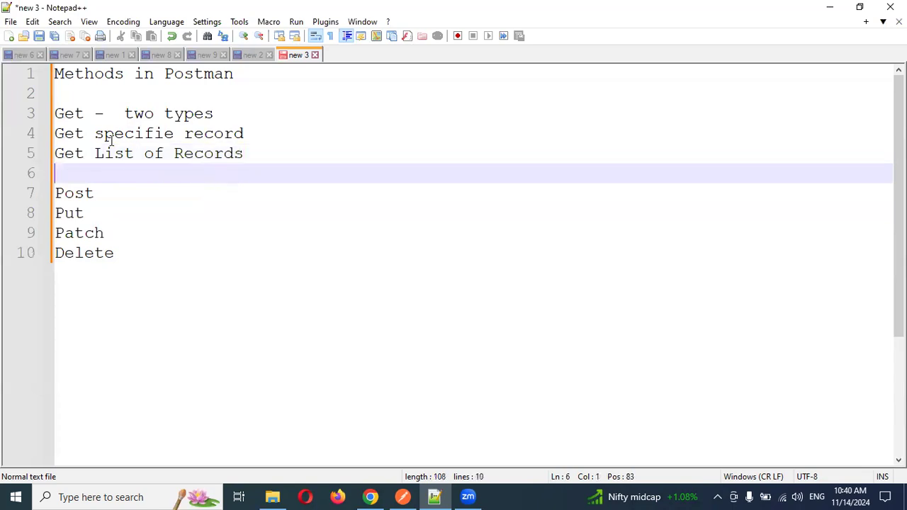
Indent the two Get subtype lines by one space and start each with a dash
key("Up")
key("Up")
type("-")
key("Down")
key("Home")
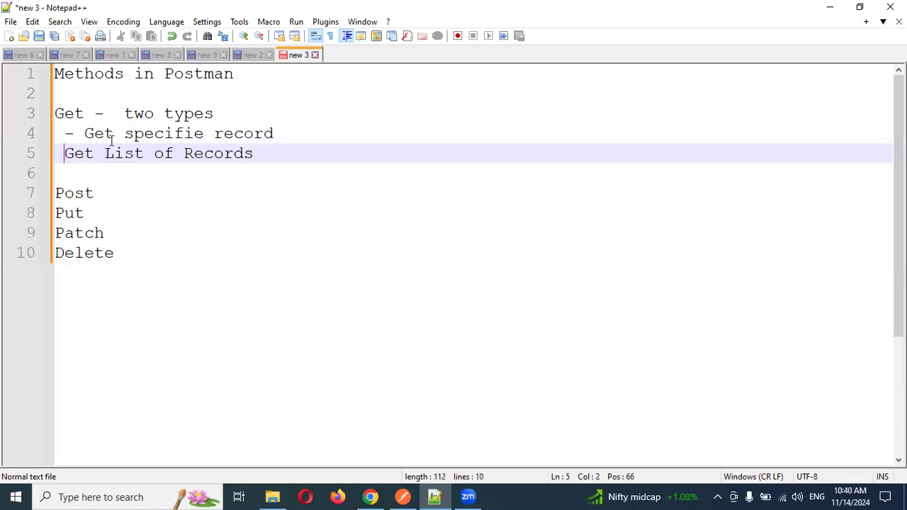
type("-")
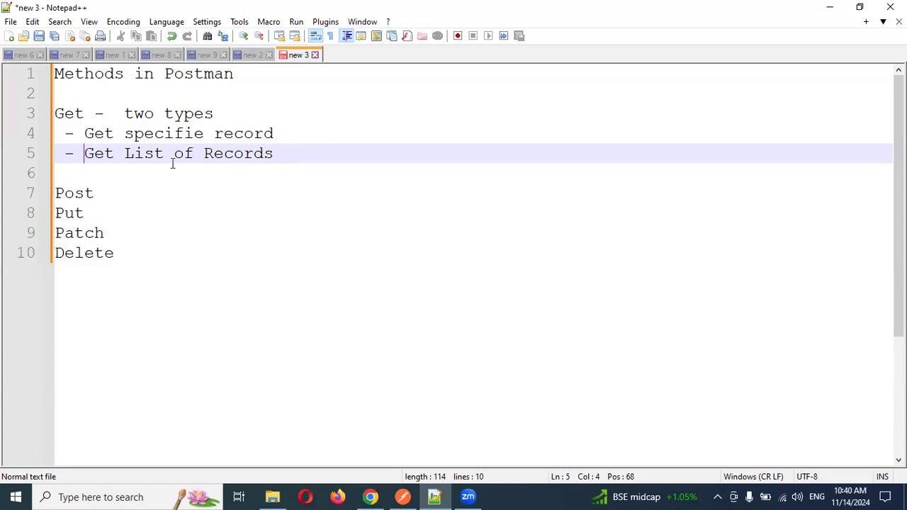
Append a trailing dash to both the "Get specifie record" and "Get List of Records" lines
left_click(284, 125)
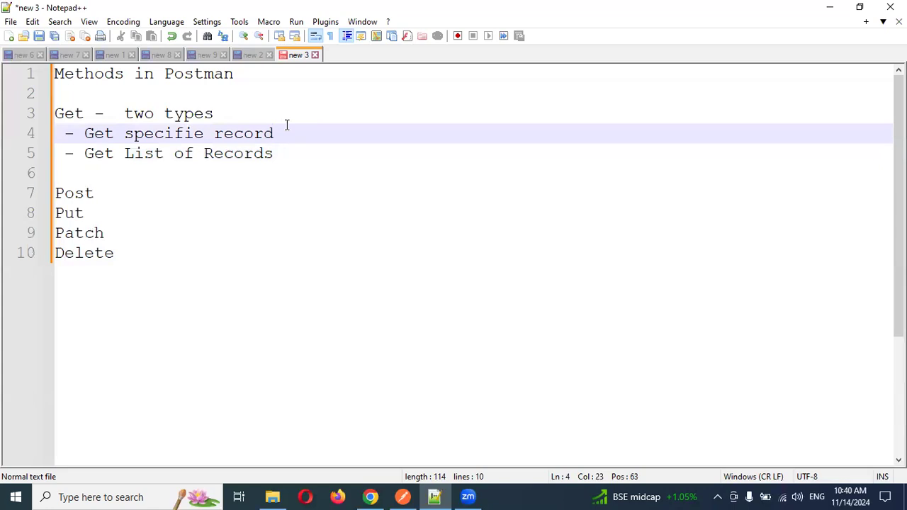
type("-")
left_click(302, 162)
type("-")
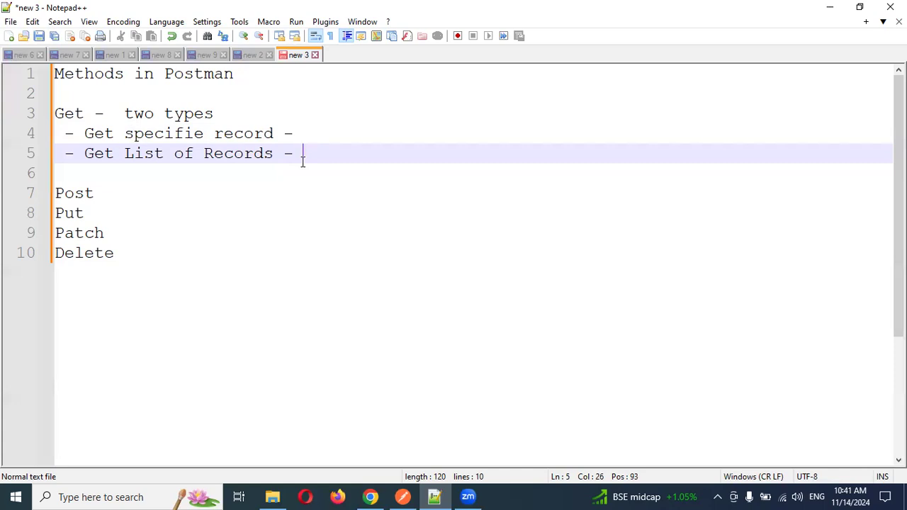
Insert an indented sub-item "- customer id" beneath the "Get specifie record" line
key("Up")
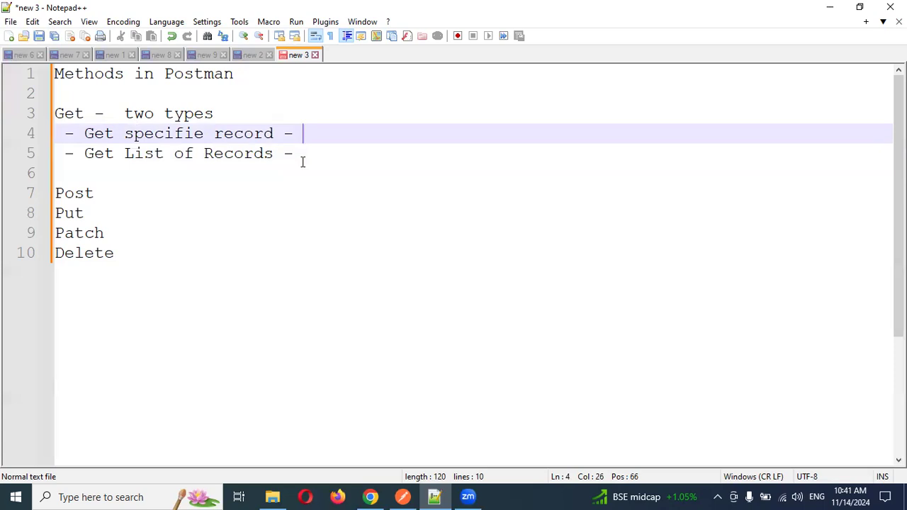
key("Return")
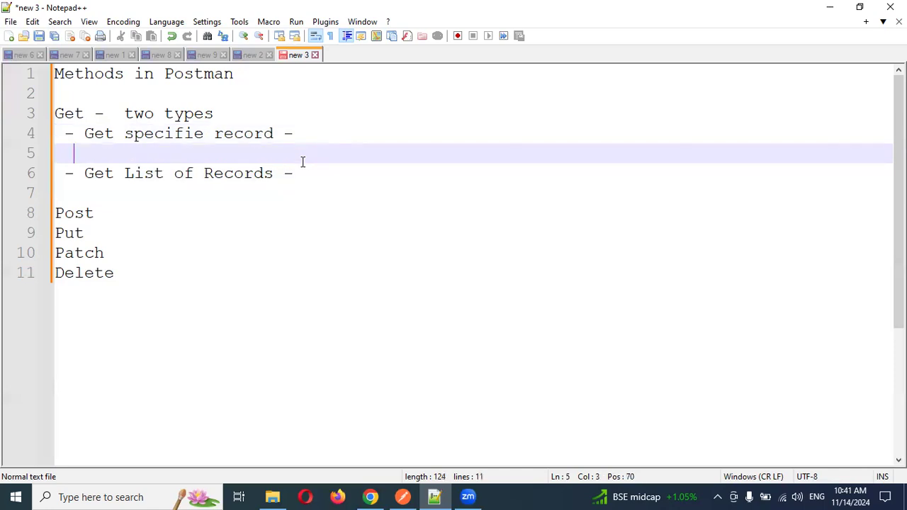
type("- customer")
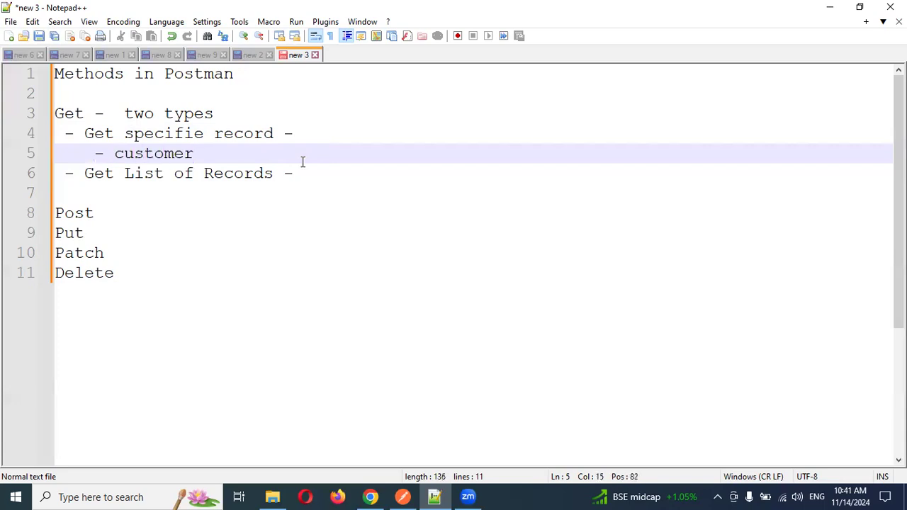
type(" id")
Insert an indented sub-item "- customer id, range" beneath the "Get List of Records" line
key("Down")
key("Right")
key("Right")
key("Right")
key("Right")
key("Right")
key("Right")
key("Right")
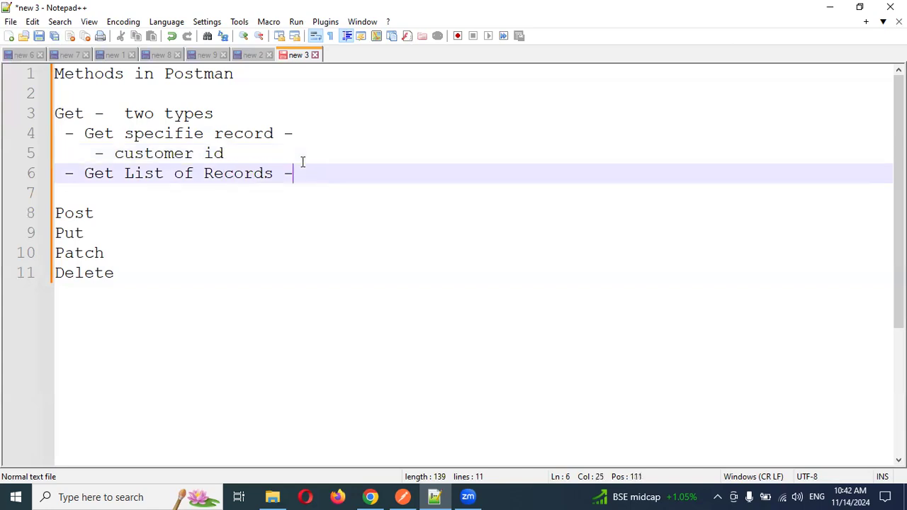
key("Return")
key("Tab")
type("- ")
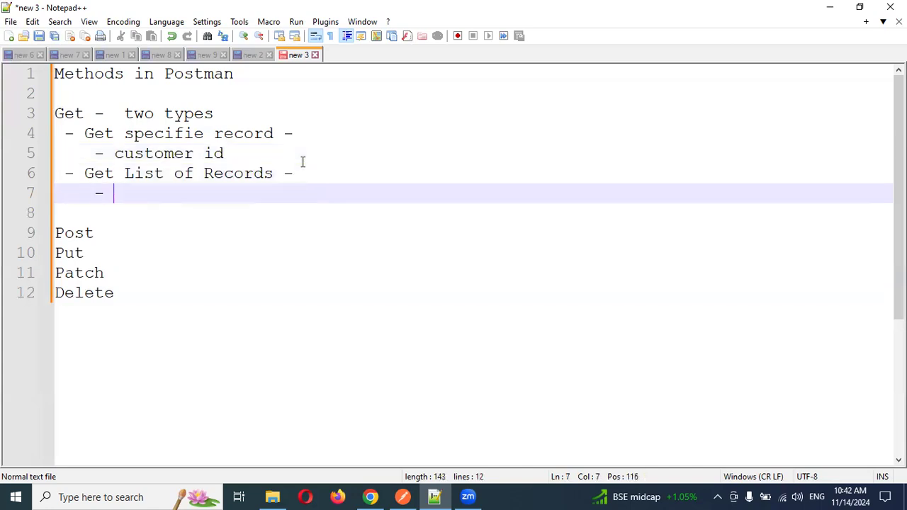
type("c")
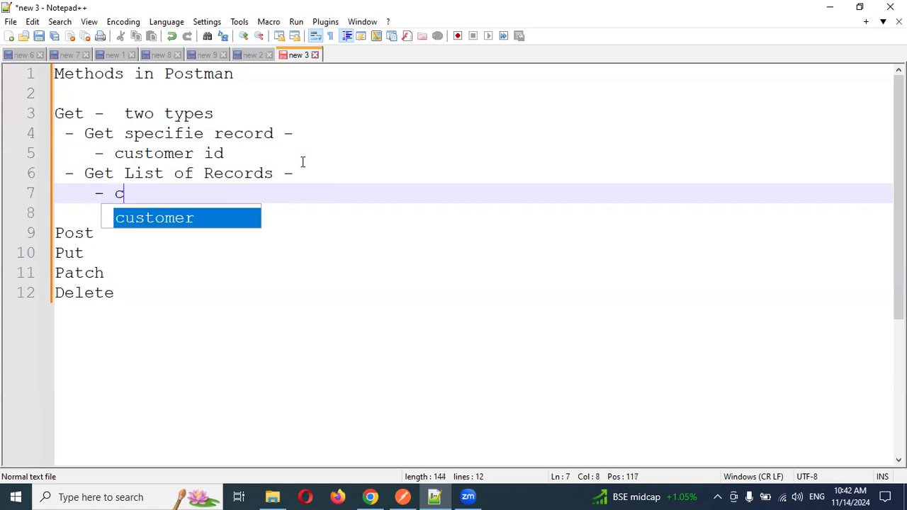
type("ustomer i")
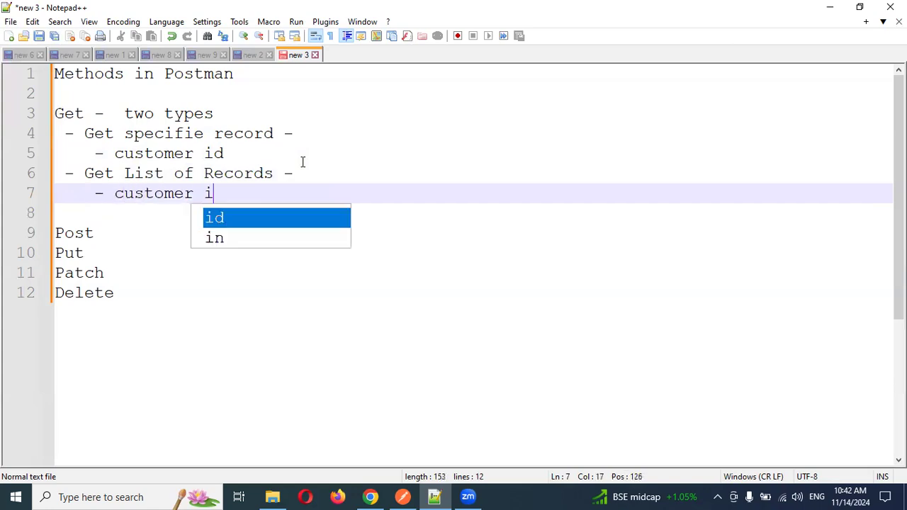
type("d, ")
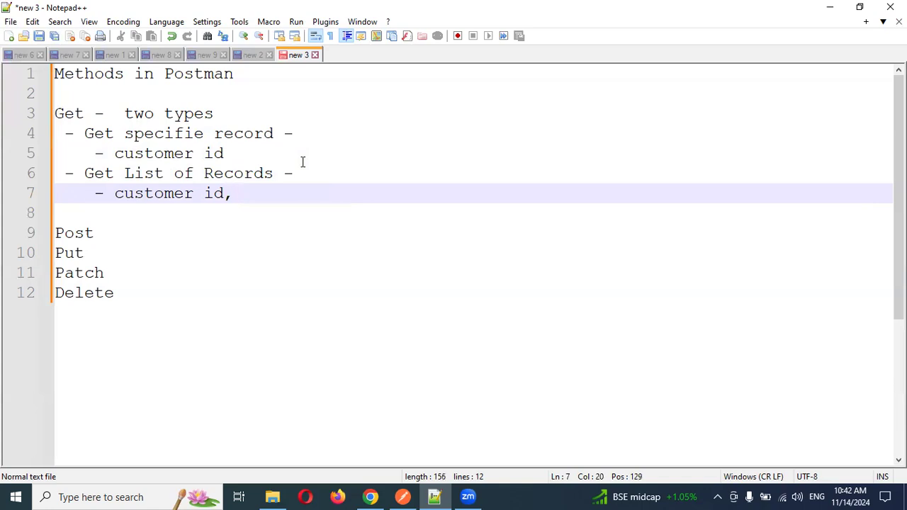
type("range")
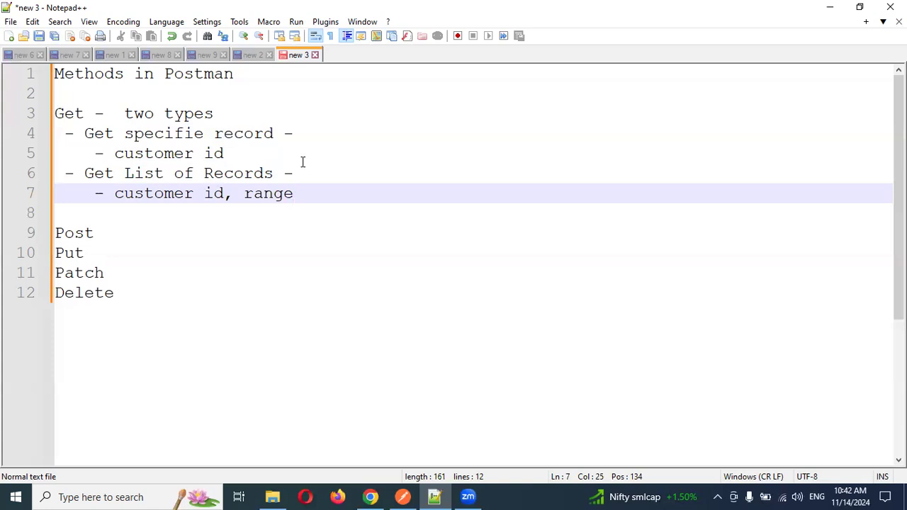
Append the note "- newly db" to the Post line
key("Down")
key("Down")
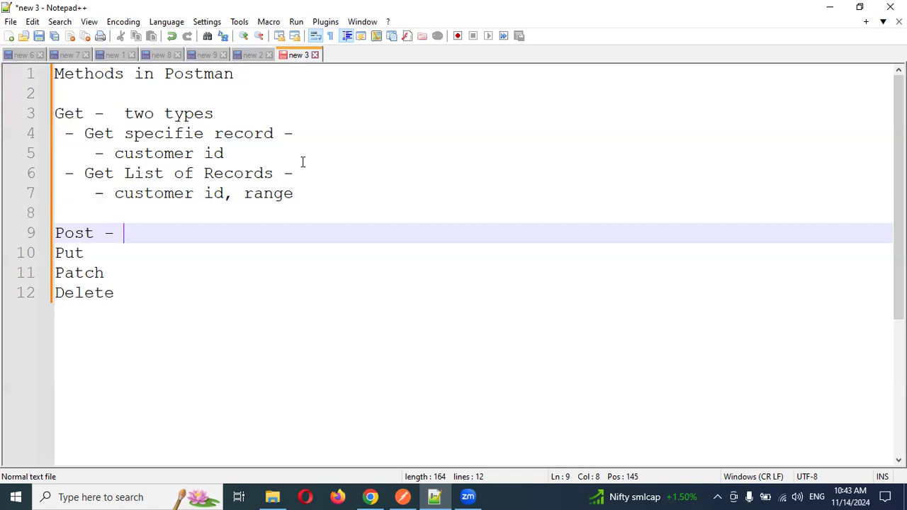
type("newly")
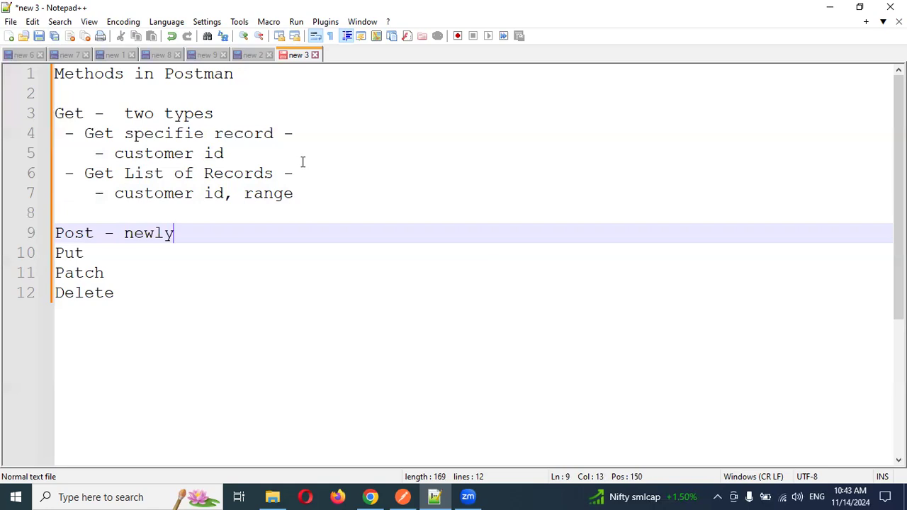
type(" db")
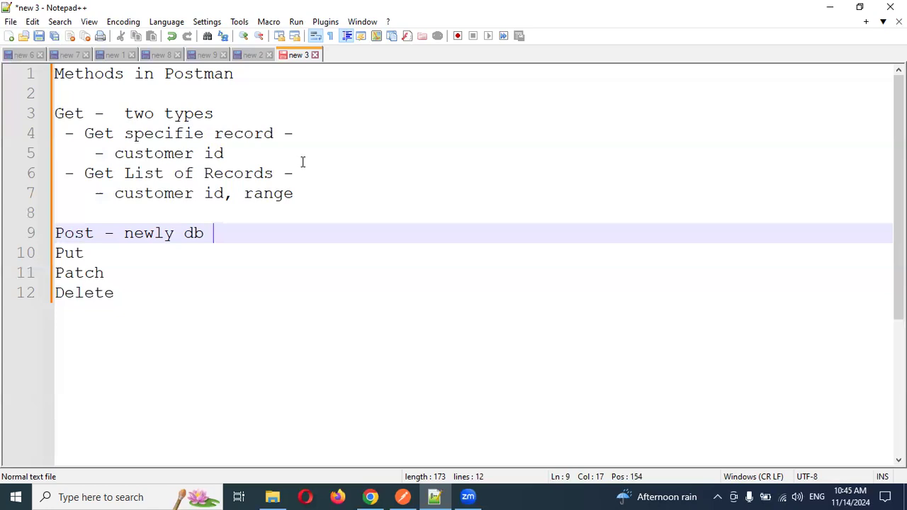
Append a trailing dash to each of the Put, Patch and Delete lines
key("Down")
type("-")
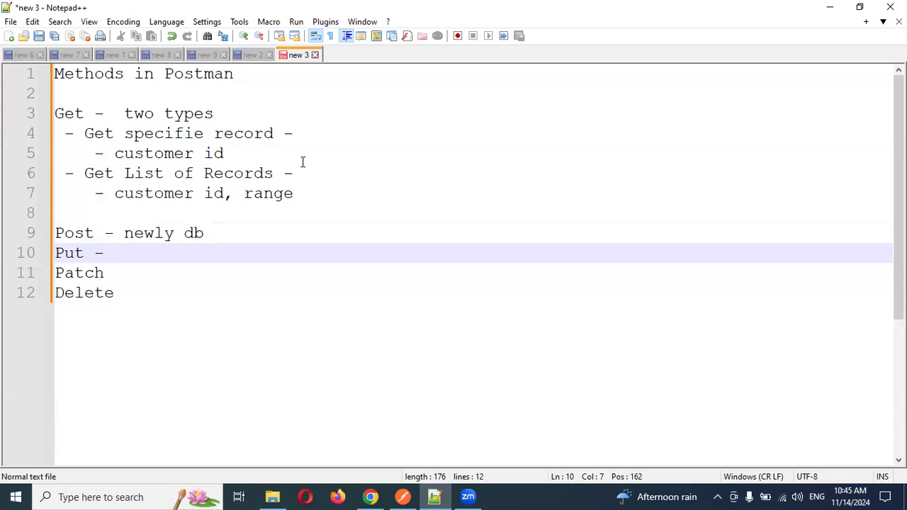
key("Down")
type("-")
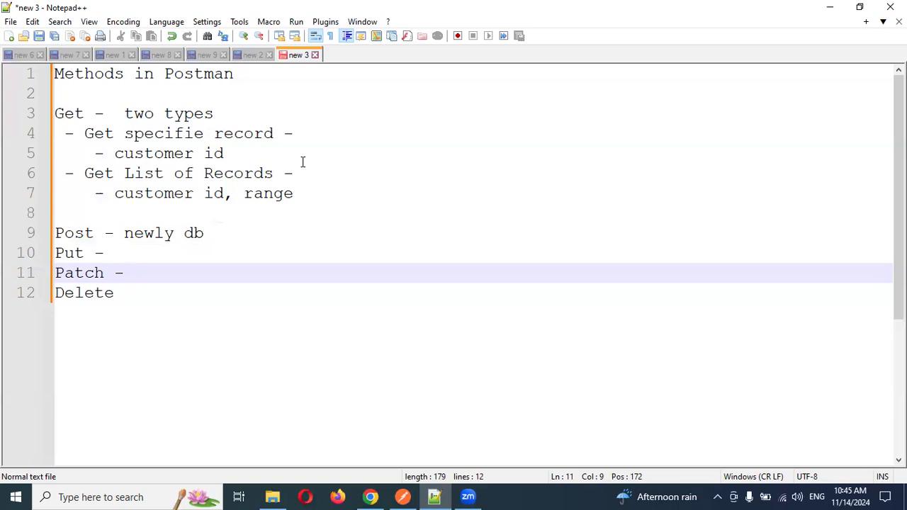
key("Up")
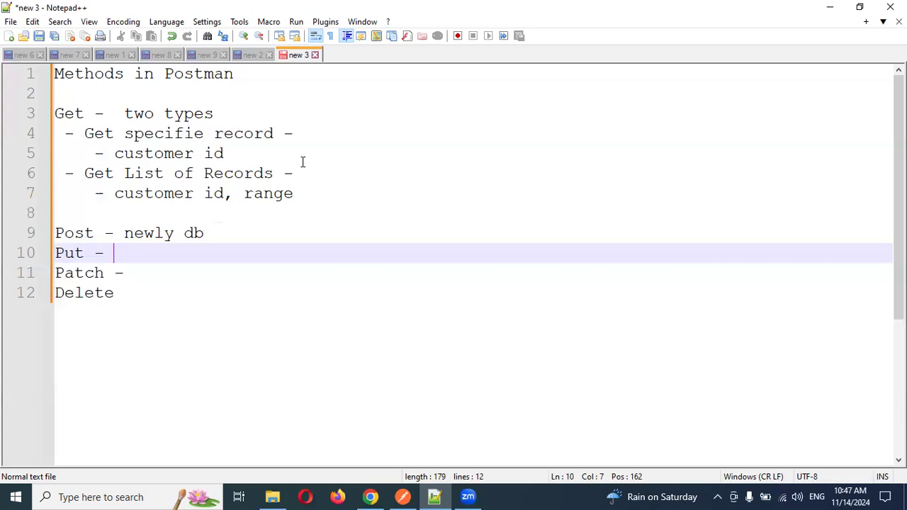
key("Down")
key("Down")
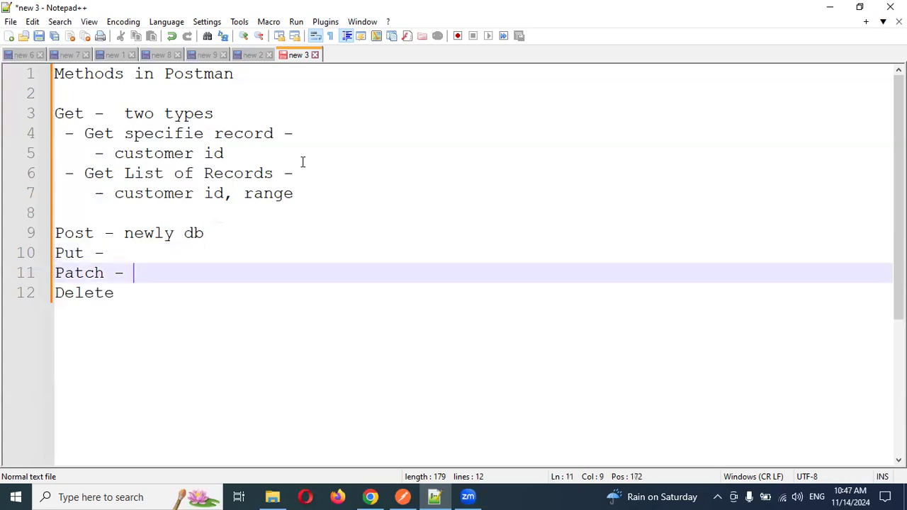
type("-")
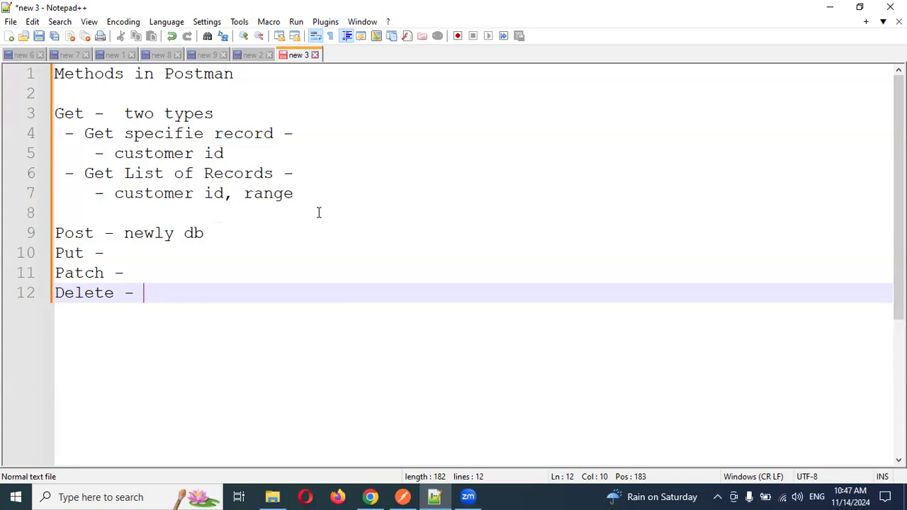
Switch to Postman and open the Create booking request in the TestingCollection Copy collection
left_click(402, 496)
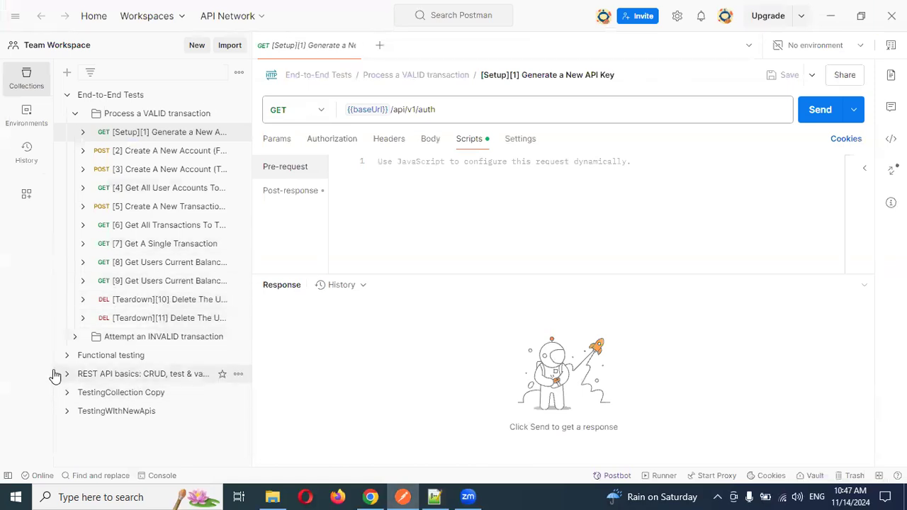
left_click(67, 396)
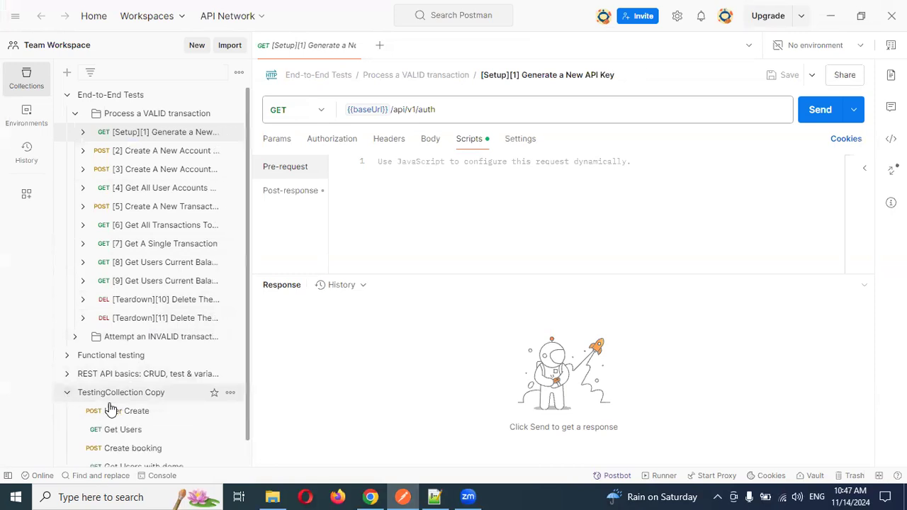
scroll(176, 400, "down", 1)
left_click(135, 427)
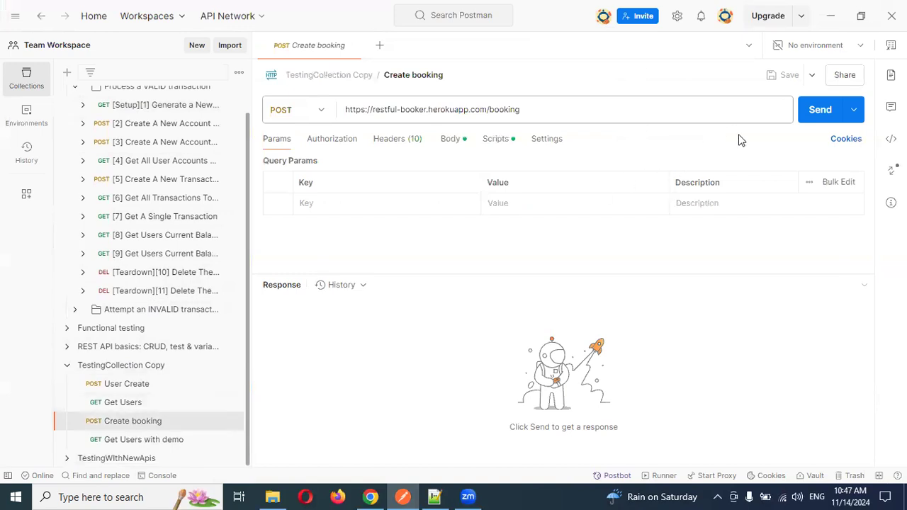
Send the Create booking POST request and review the JSON in its response body
left_click(804, 115)
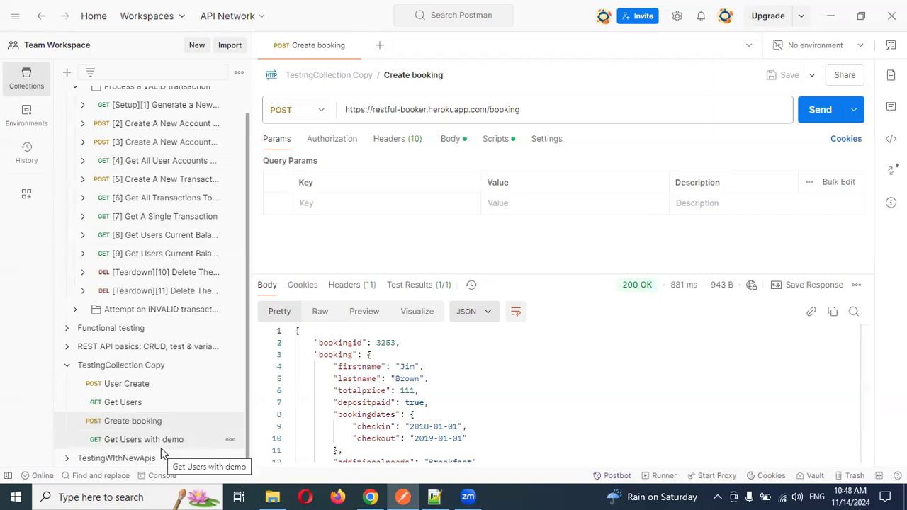
left_click(233, 439)
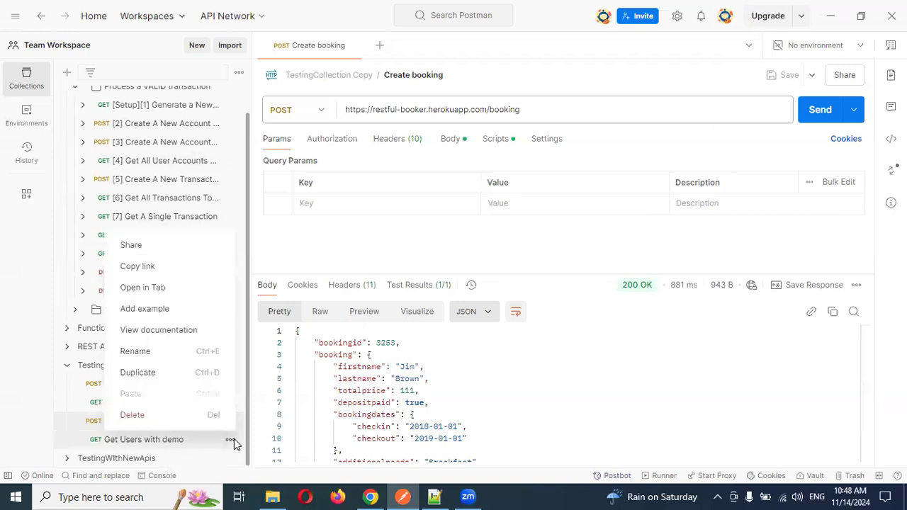
left_click(410, 414)
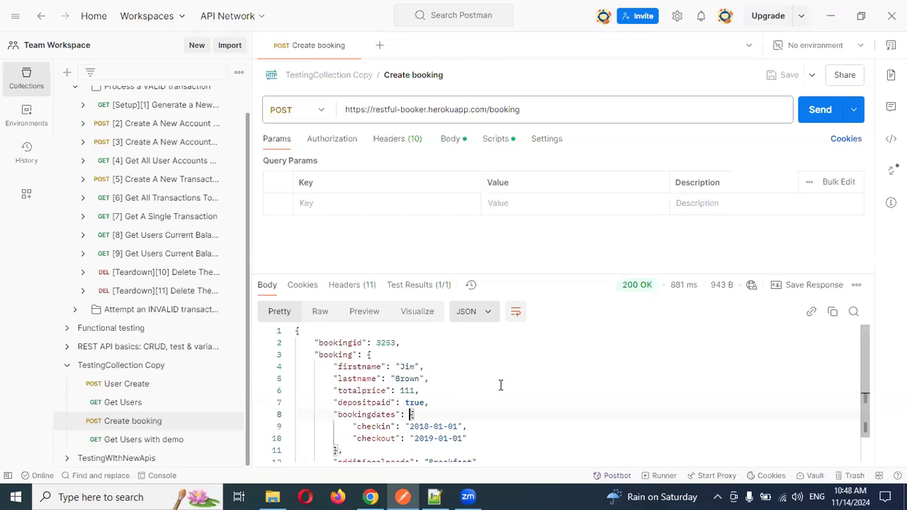
scroll(500, 385, "down", 1)
scroll(501, 385, "up", 1)
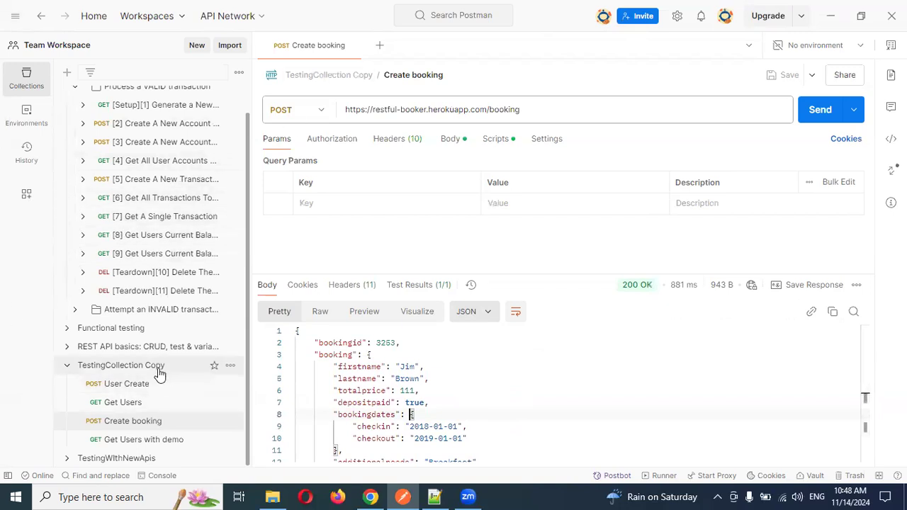
Delete the User Create request from the TestingCollection Copy collection
left_click(230, 384)
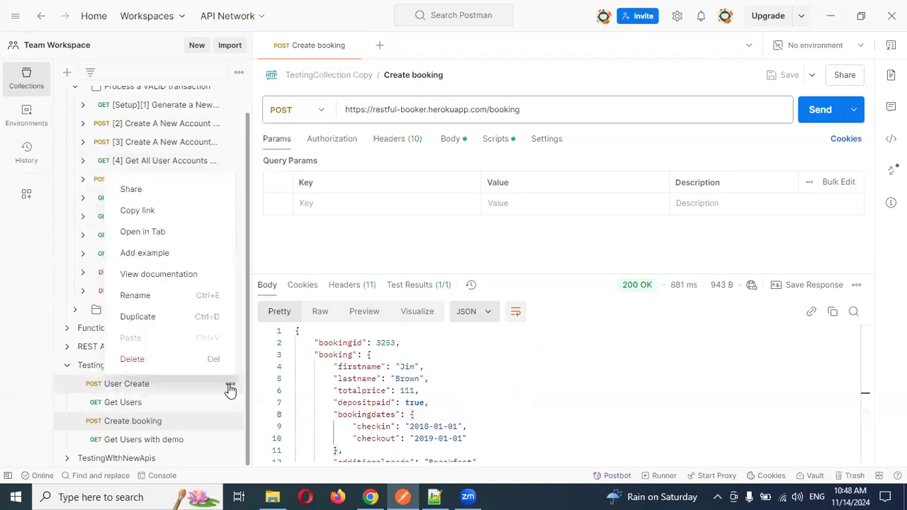
left_click(193, 359)
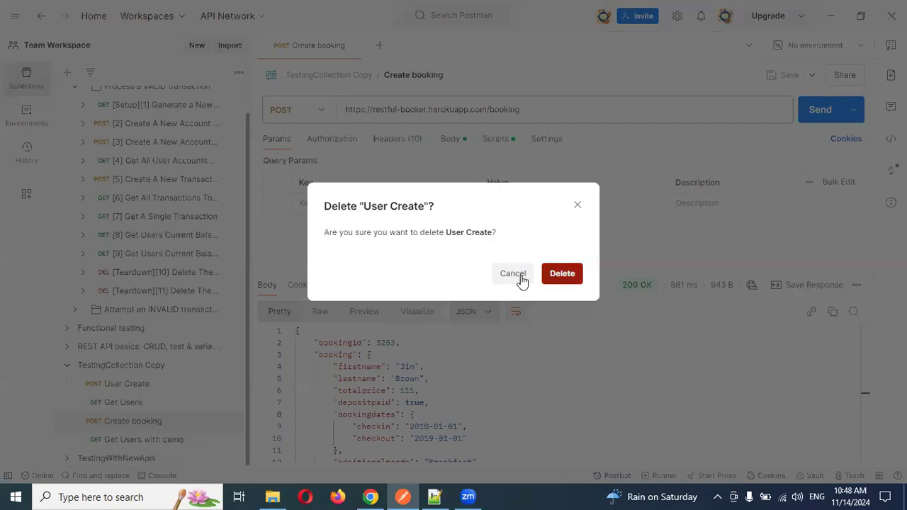
left_click(562, 272)
left_click(231, 404)
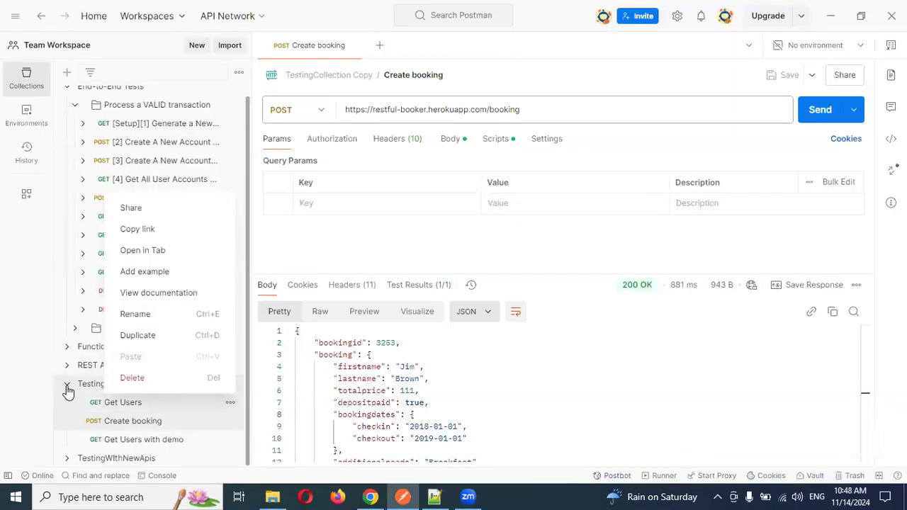
Delete the whole TestingCollection Copy collection and close the Create booking request left open from it
left_click(113, 385)
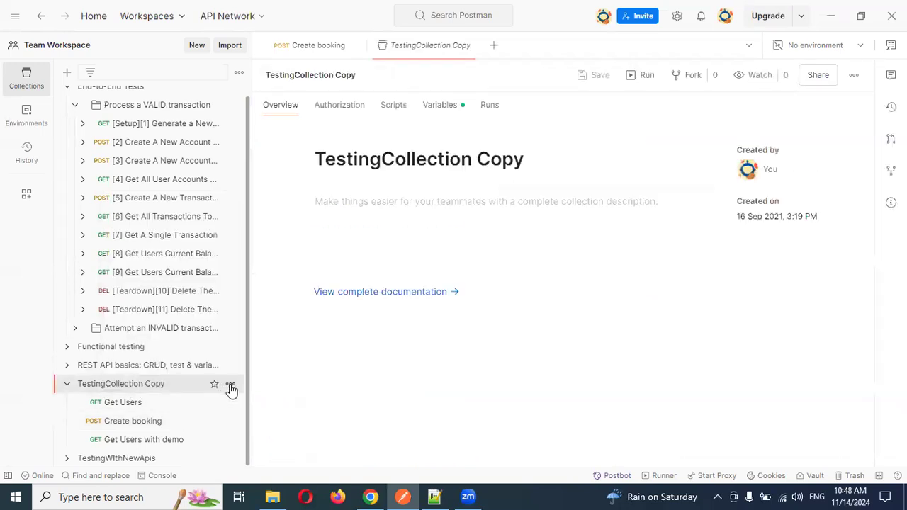
left_click(229, 384)
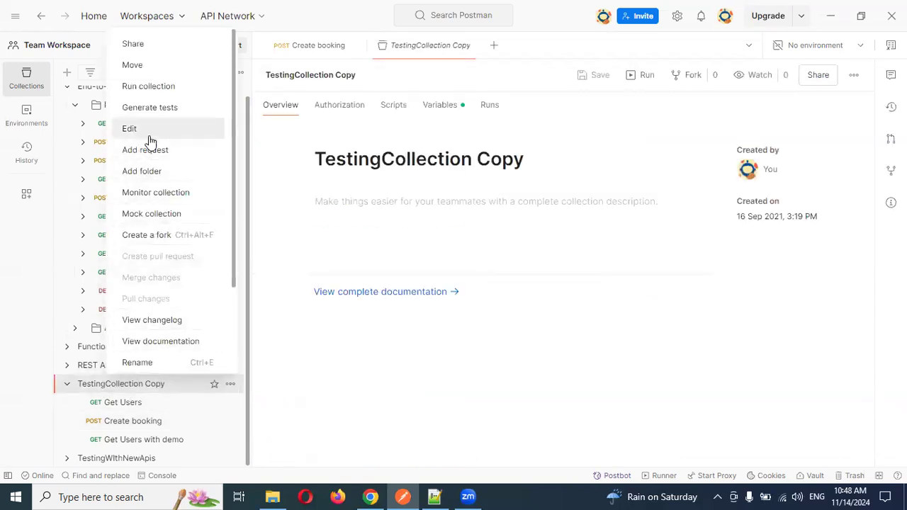
scroll(163, 213, "down", 2)
left_click(139, 359)
left_click(541, 293)
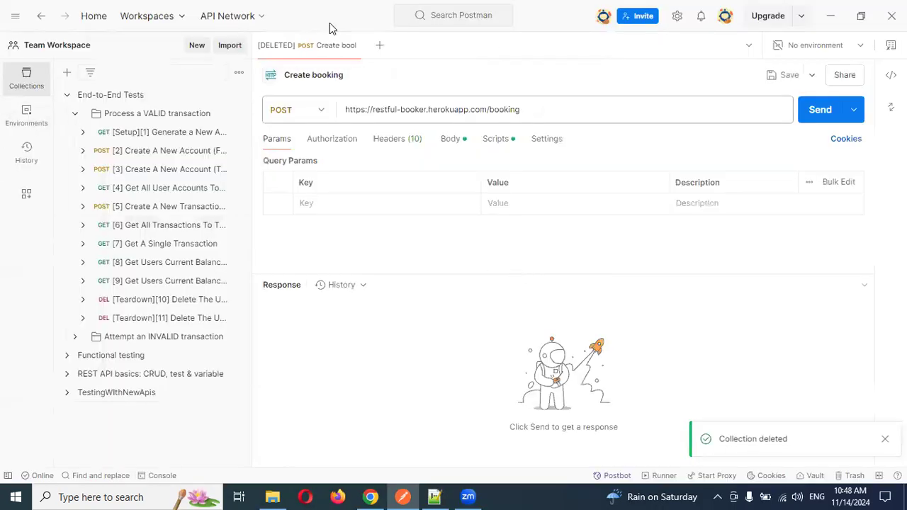
left_click(357, 45)
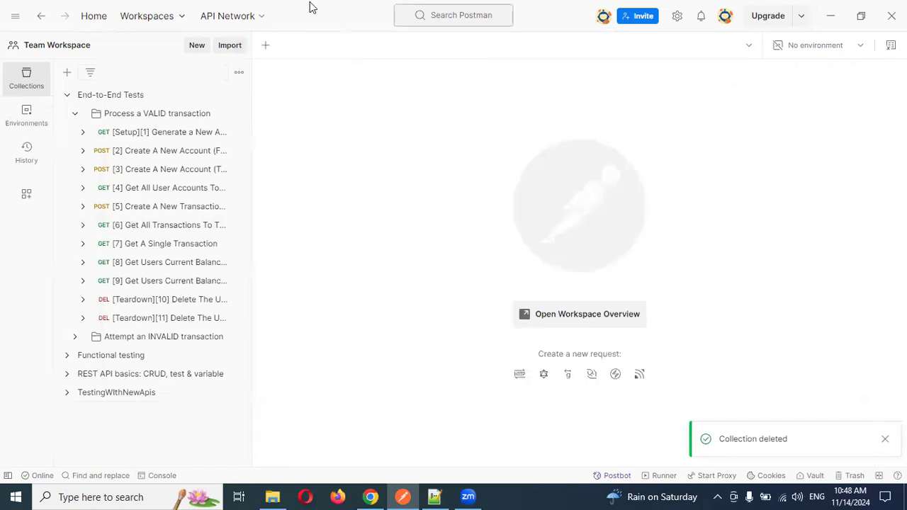
Examine the Generate a New API Key request and the authorization settings of the Process a VALID transaction folder
left_click(154, 138)
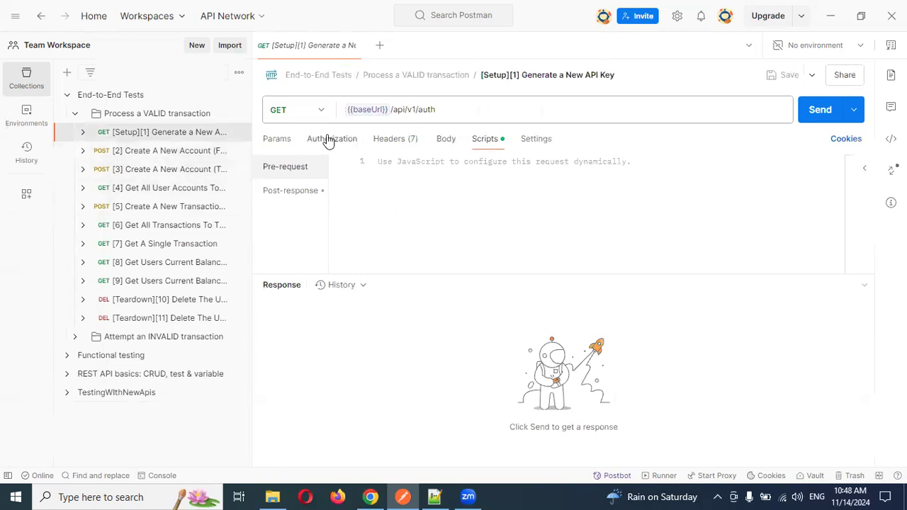
left_click(125, 97)
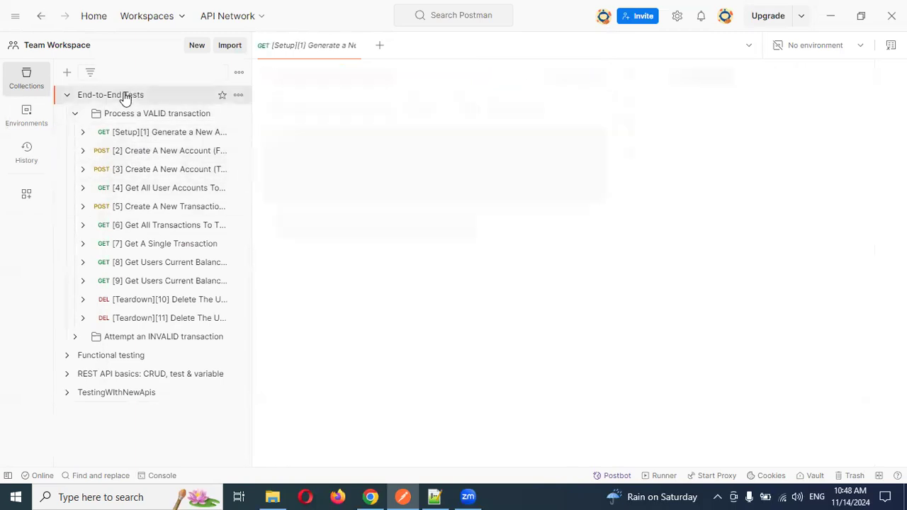
left_click(130, 116)
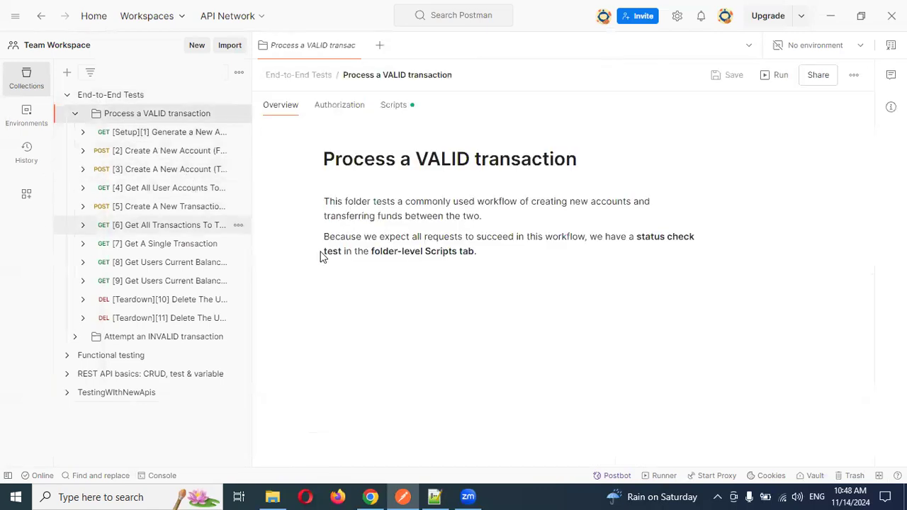
left_click(403, 112)
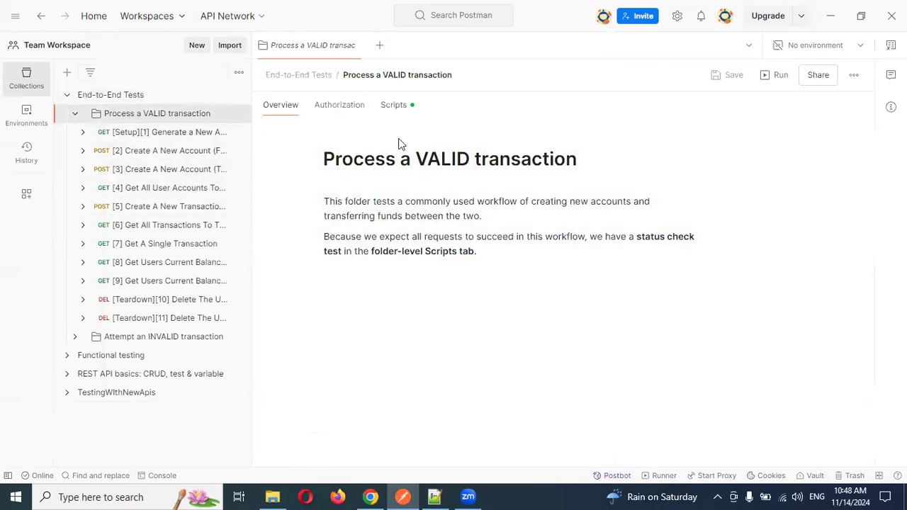
left_click(337, 110)
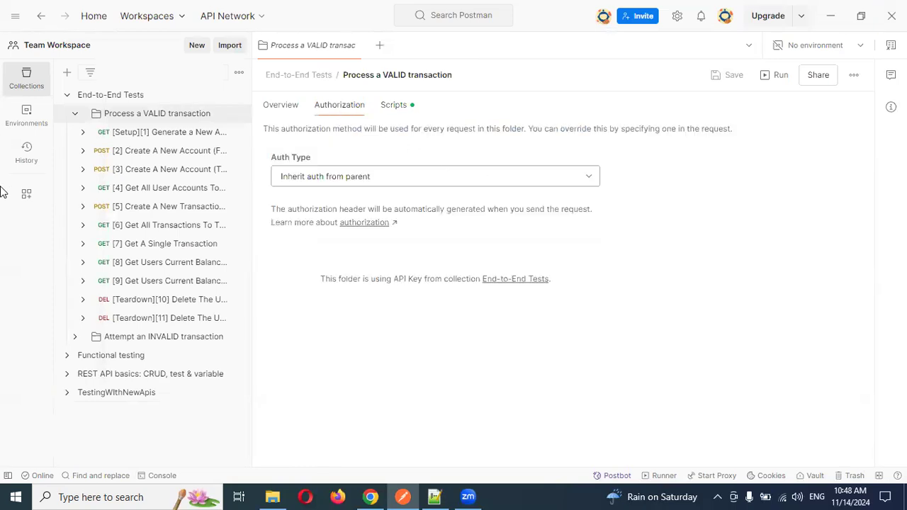
Examine the variables defined for the End-to-End Tests collection
left_click(159, 138)
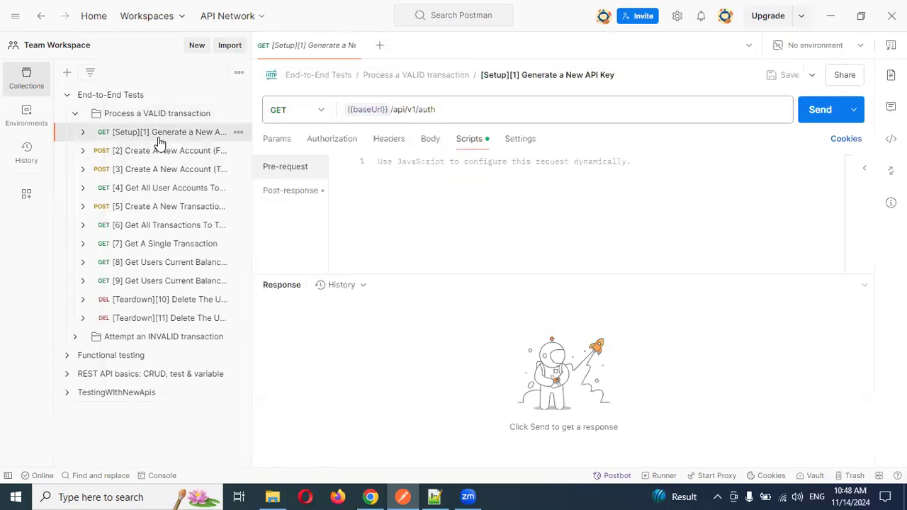
left_click(138, 94)
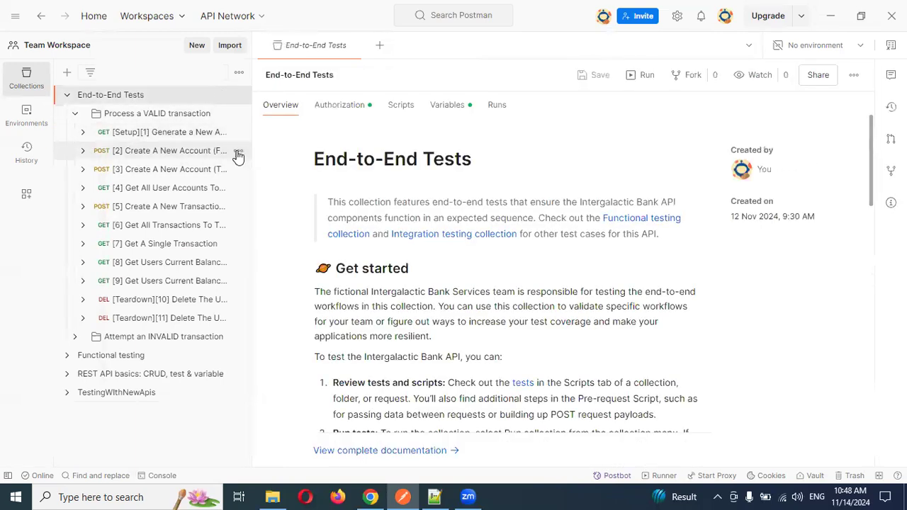
left_click(446, 105)
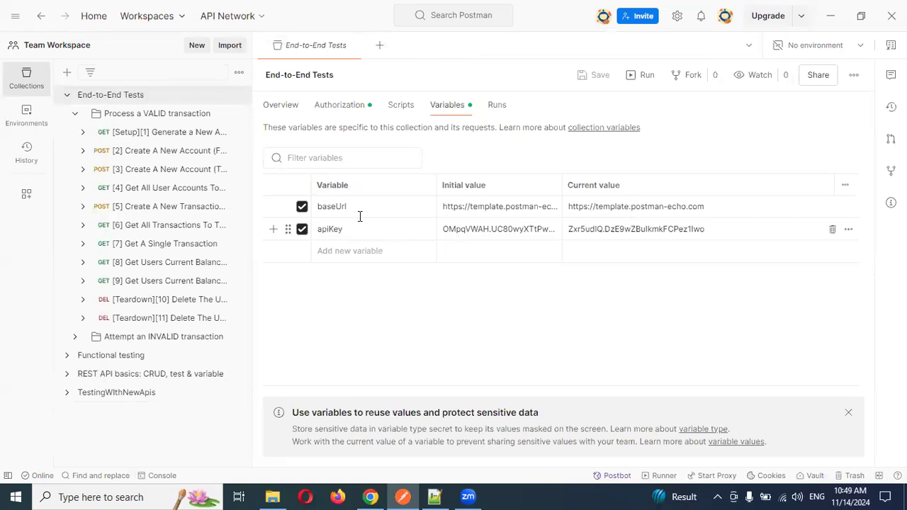
Compare the numbered GET and POST requests in the Process a VALID transaction folder, ending with the transactionId path variable of Get A Single Transaction
left_click(185, 156)
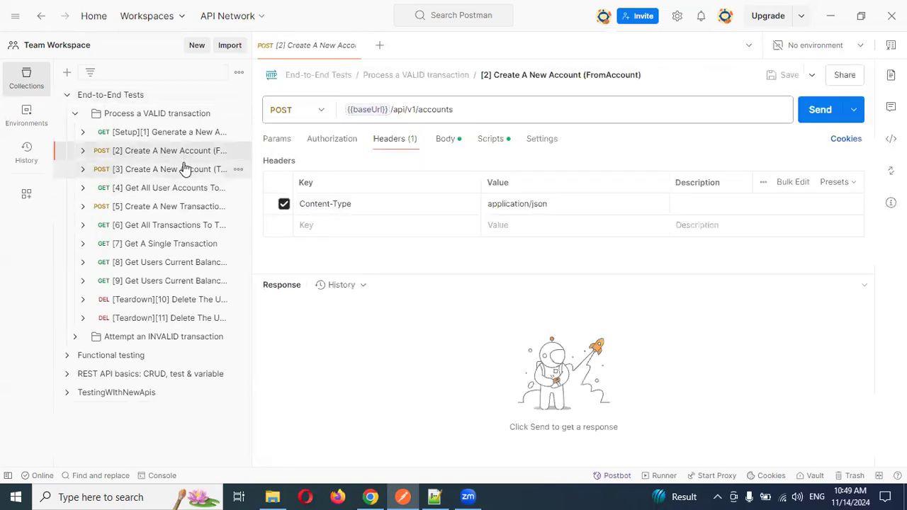
left_click(162, 132)
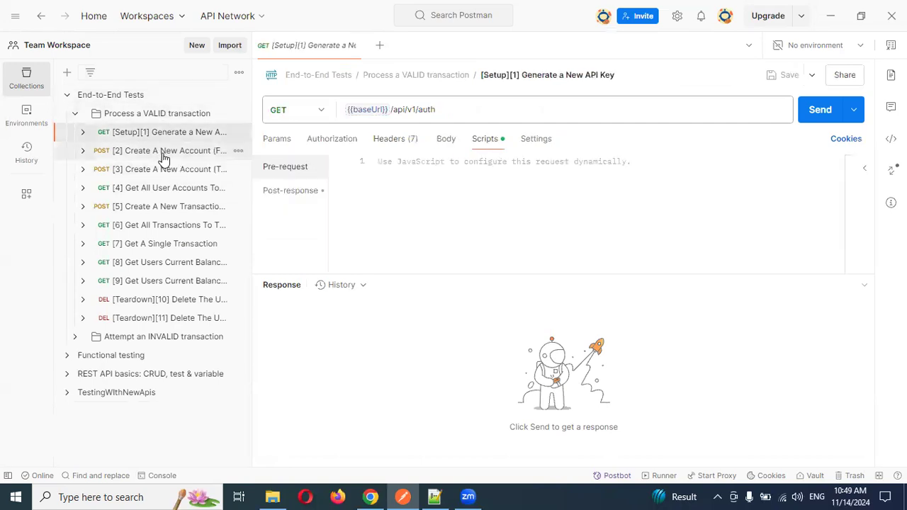
left_click(163, 152)
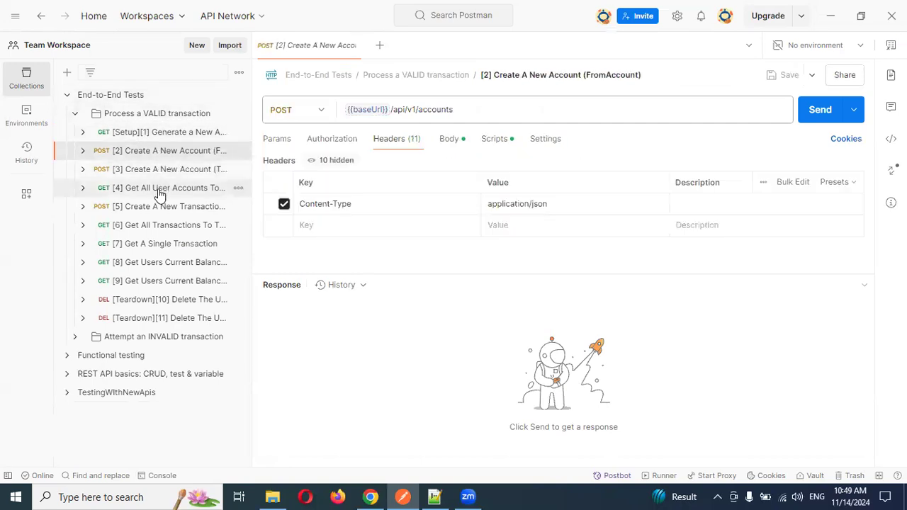
left_click(160, 190)
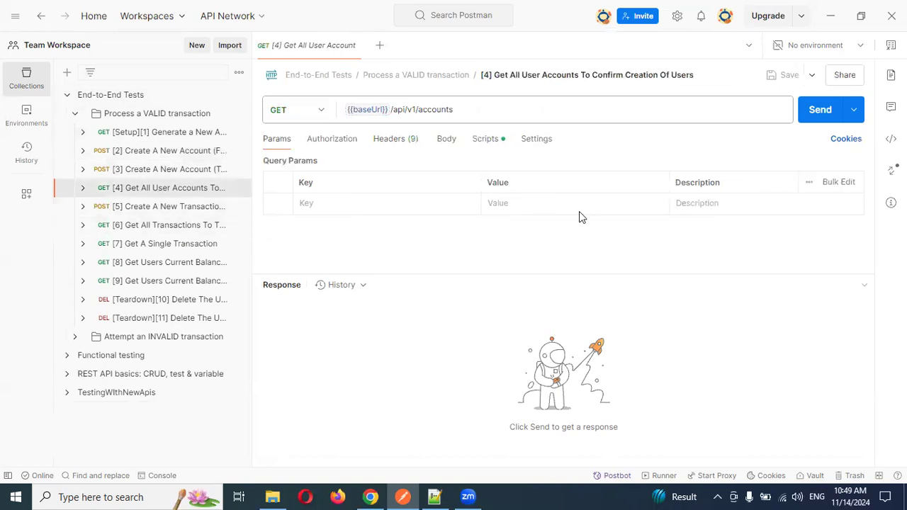
left_click(158, 234)
left_click(168, 244)
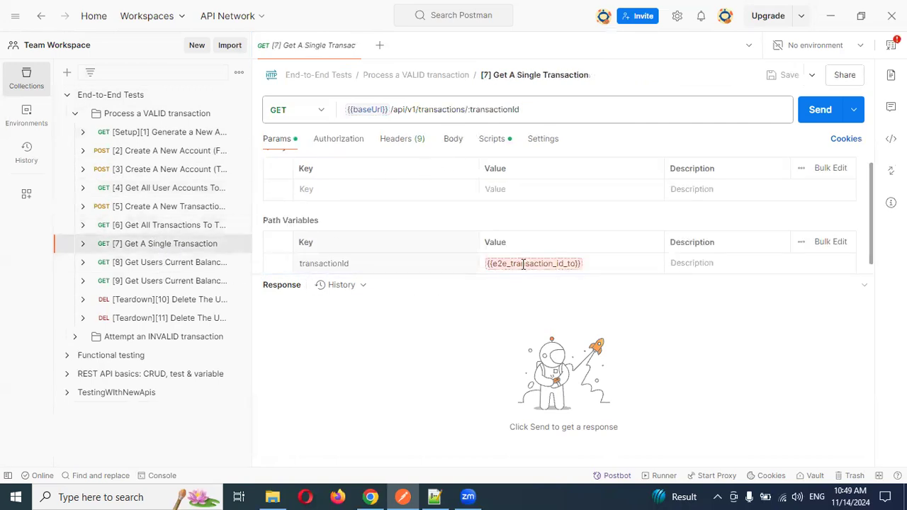
mouse_move(526, 263)
Expand the TestingWIthNewApis collection, collapse End-to-End Tests, and open the GetUsers request
left_click(65, 394)
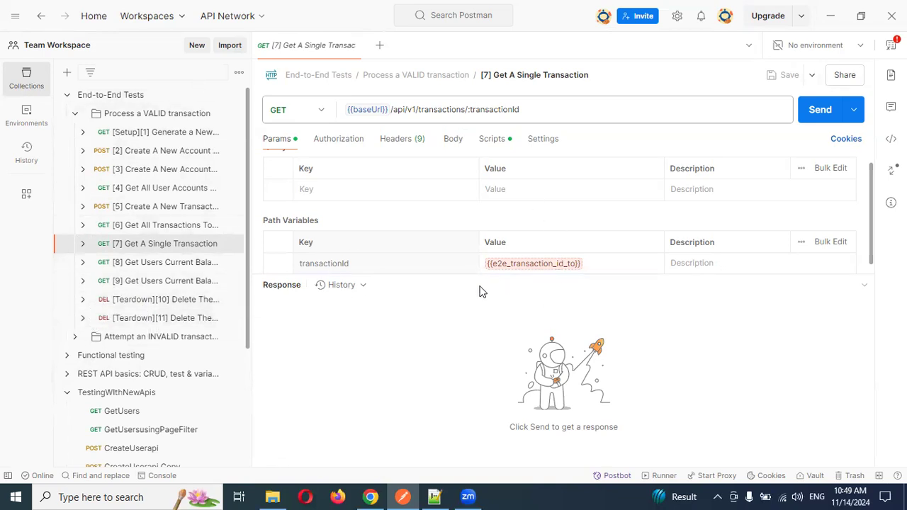
left_click(67, 94)
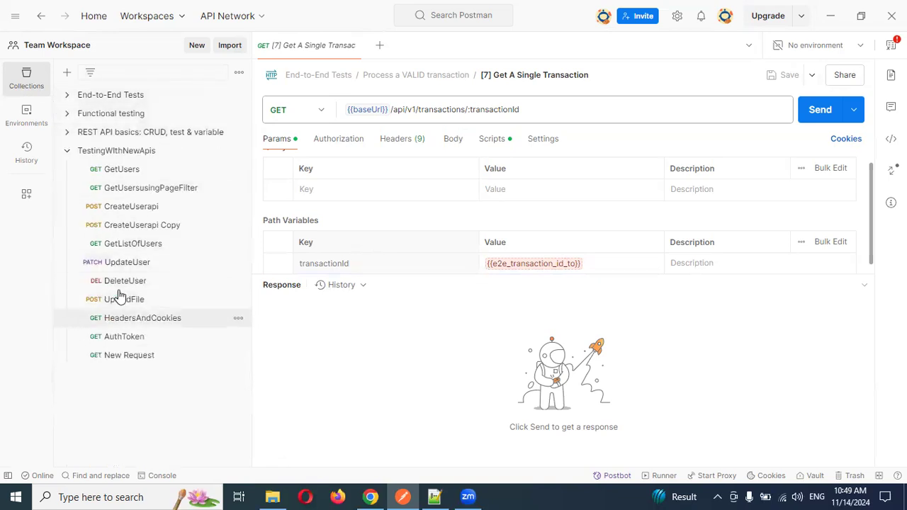
left_click(134, 169)
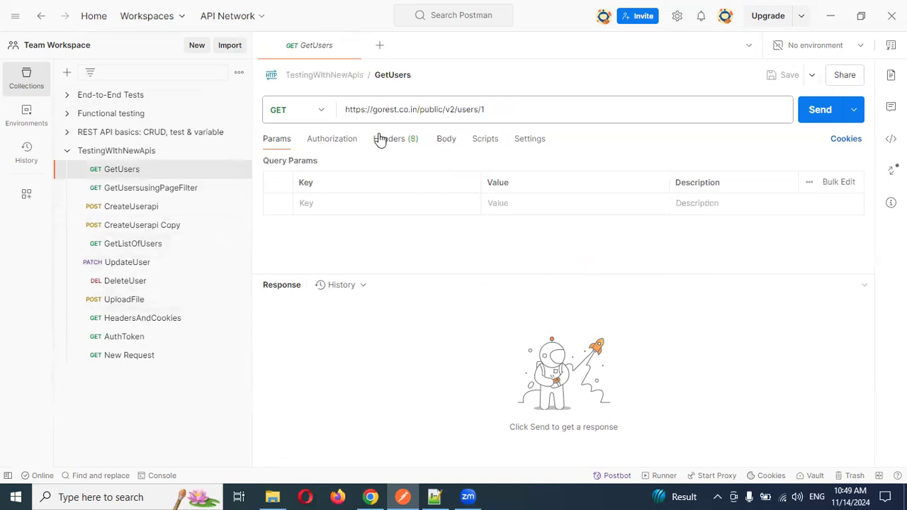
left_click(508, 116)
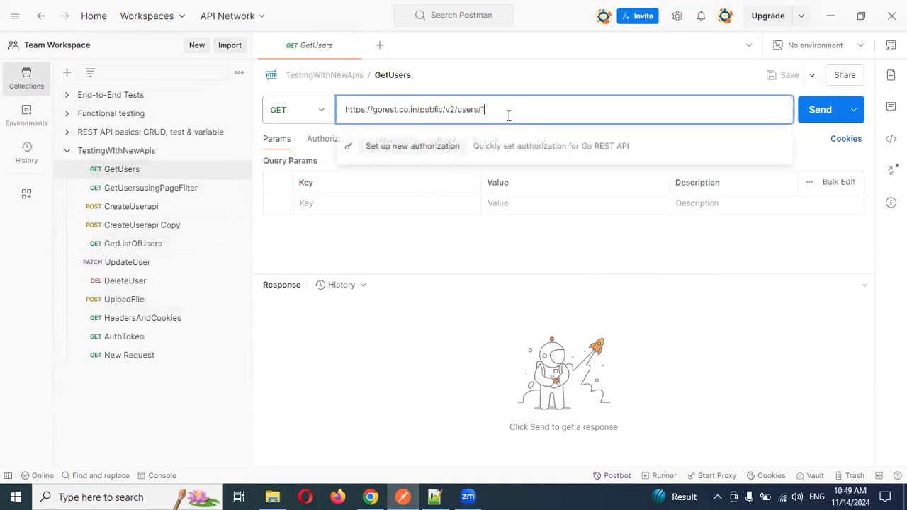
key("ctrl+a")
key("ctrl+c")
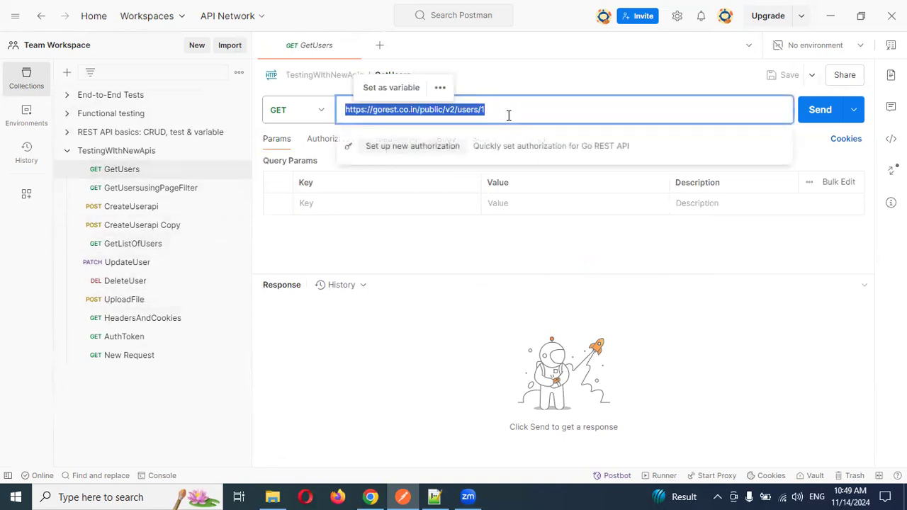
left_click(434, 497)
left_click(327, 135)
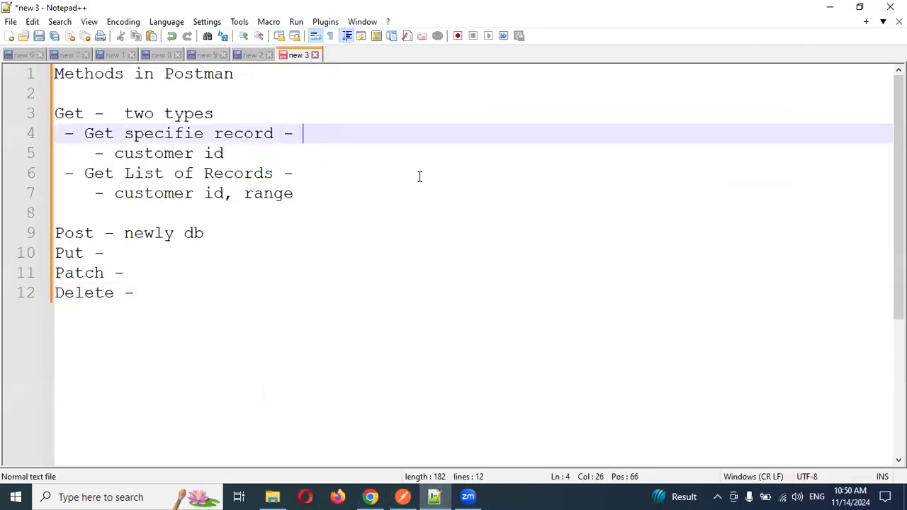
key("ctrl+v")
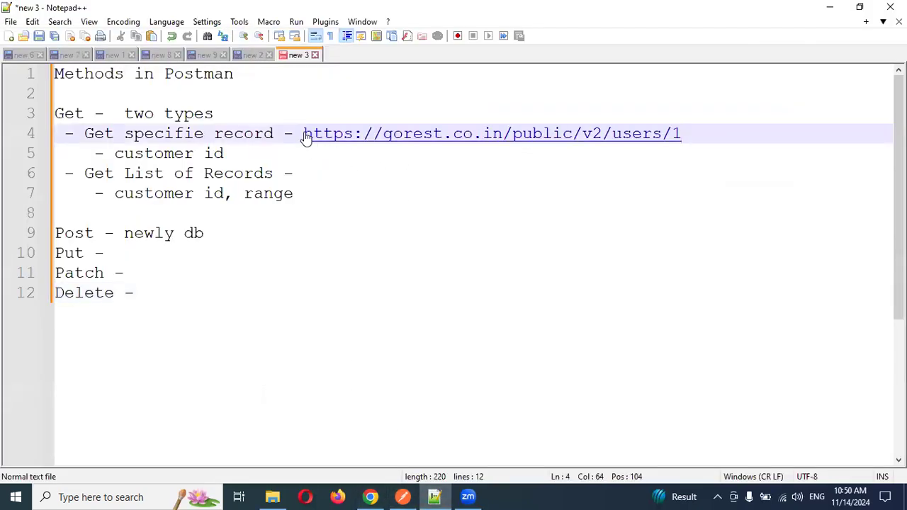
Highlight in turn the base address, the resource path and the trailing "/1" of the URL in the "Get specifie record" line
left_click_drag(303, 134, 499, 142)
key("Right")
key("shift+Right")
key("shift+Right")
key("shift+Right")
key("shift+Right")
key("shift+Right")
key("shift+Right")
key("shift+Right")
key("shift+Right")
key("shift+Right")
key("shift+Right")
key("shift+Right")
key("shift+Right")
key("shift+Right")
key("shift+Right")
key("shift+Right")
key("shift+Right")
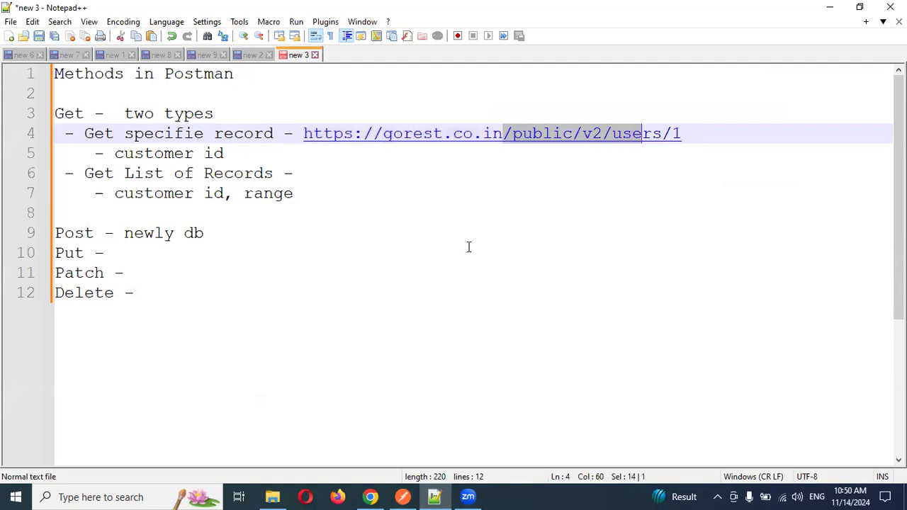
key("Right")
key("Right")
key("Right")
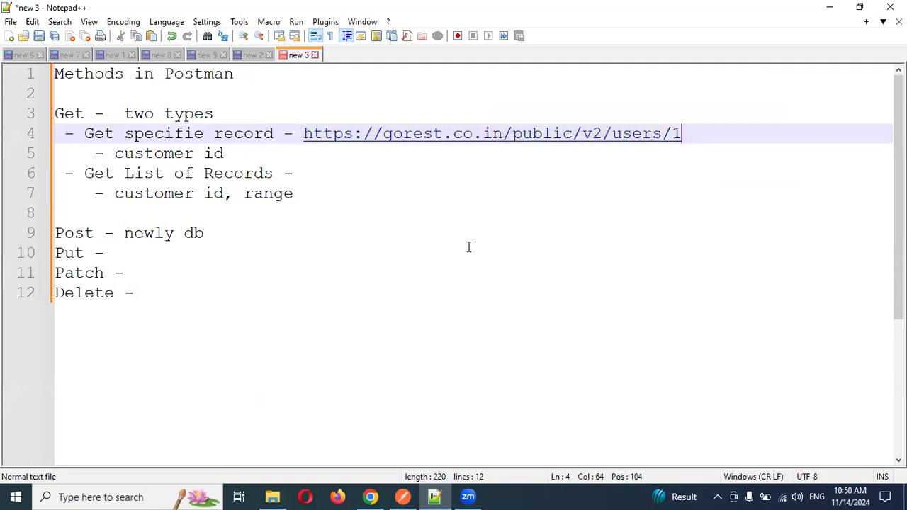
key("shift+Left")
key("shift+Left")
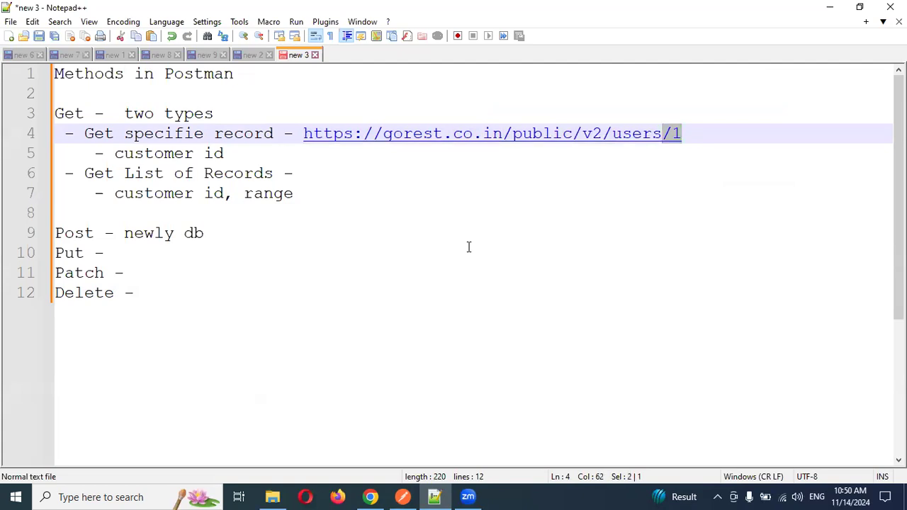
Switch to Postman, send the GetUsers request, and set its authorization type to Go REST API
key("alt+Tab")
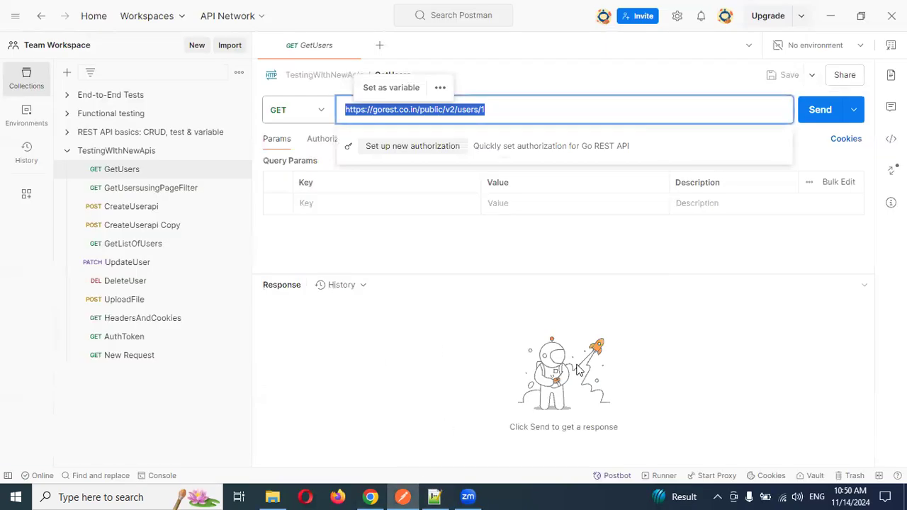
left_click(806, 114)
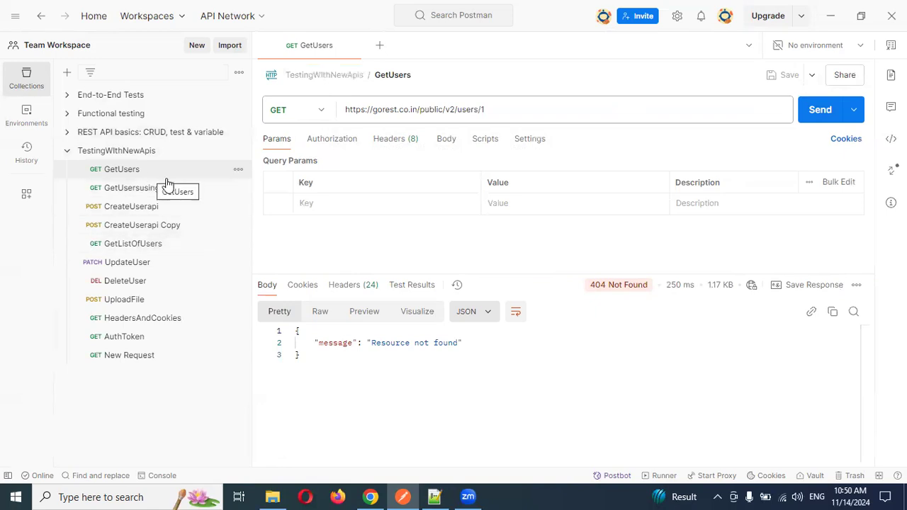
left_click(333, 139)
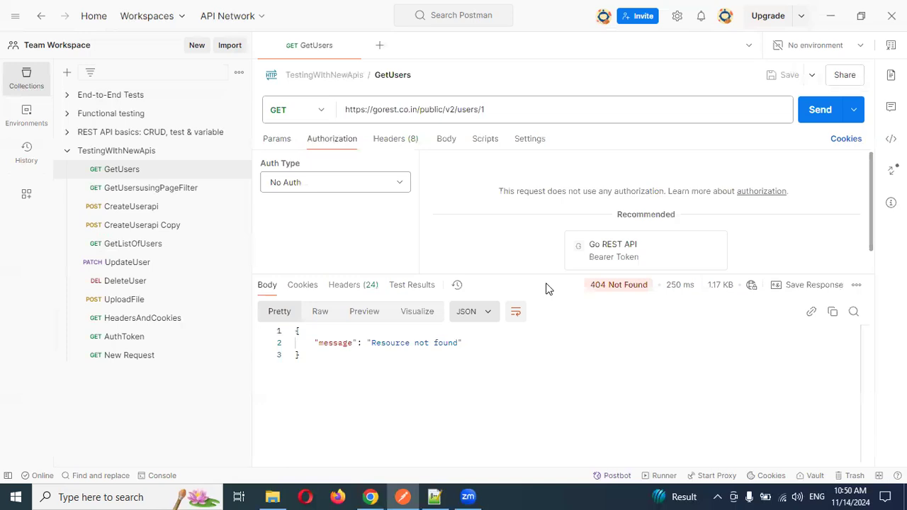
left_click_drag(545, 274, 546, 338)
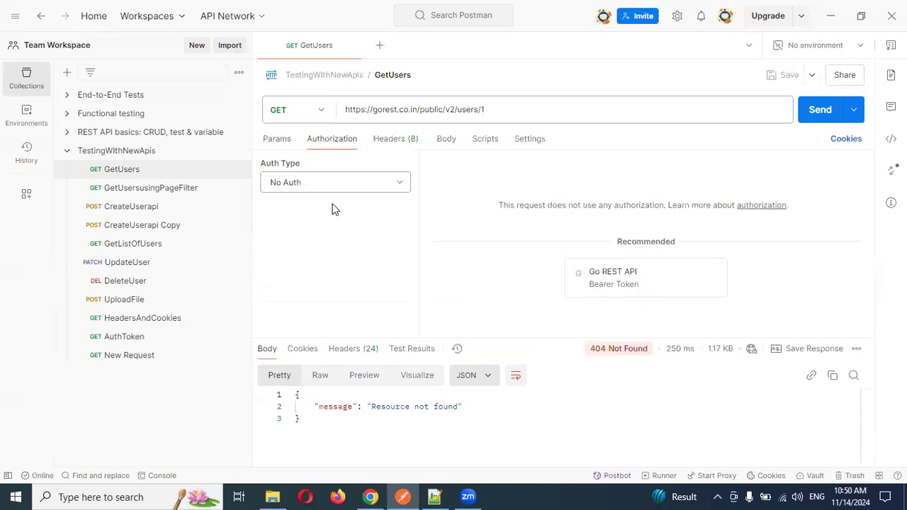
left_click(631, 284)
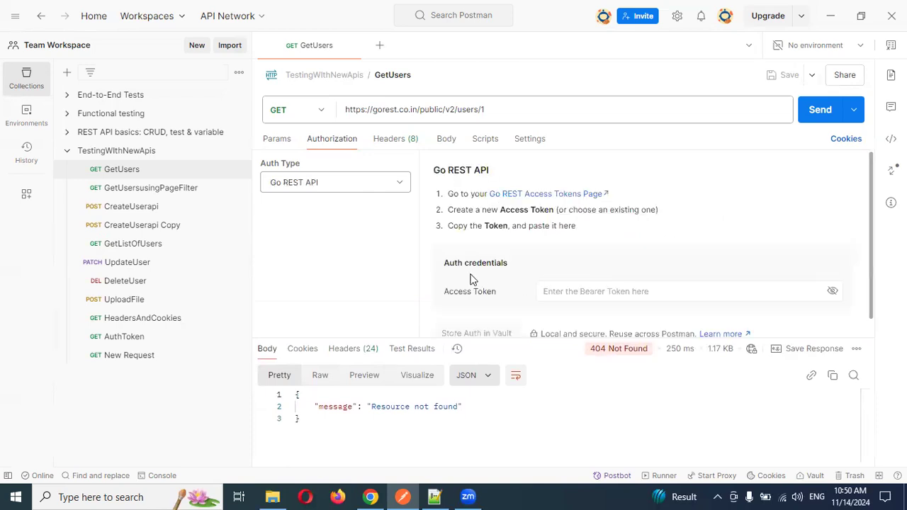
left_click(377, 185)
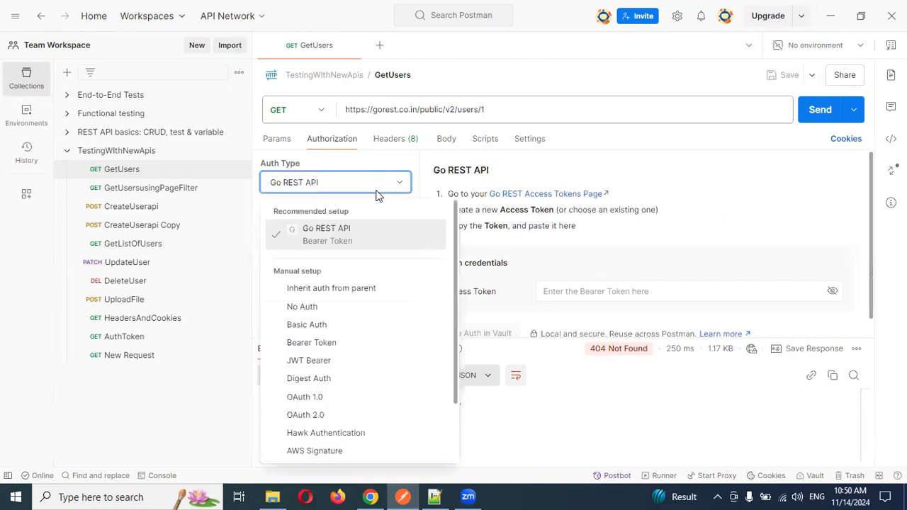
Check the CreateUserapi authorization settings, then highlight the Authorization header's bearer token in CreateUserapi Copy
left_click(144, 207)
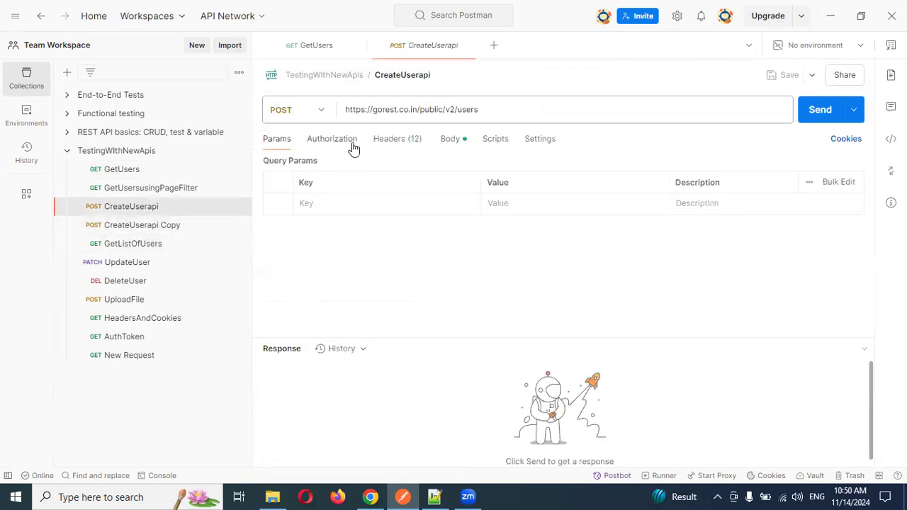
left_click(352, 146)
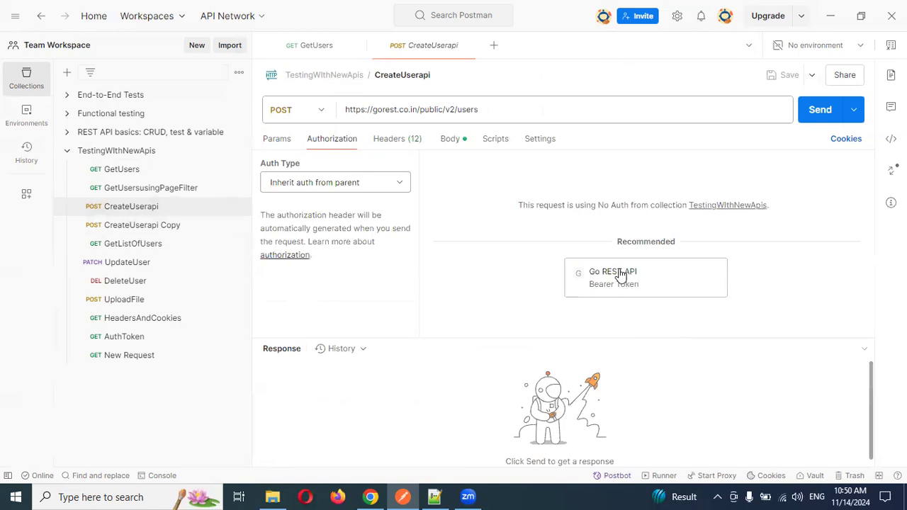
left_click(151, 227)
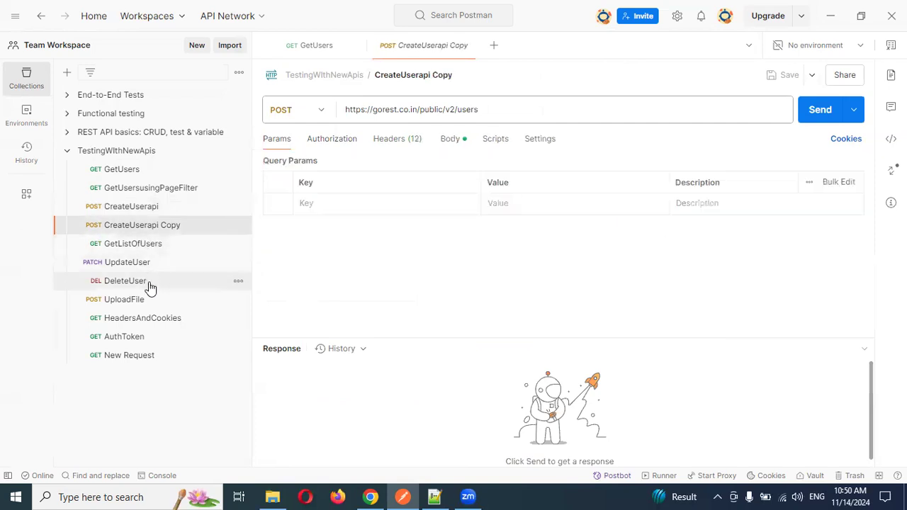
left_click(391, 148)
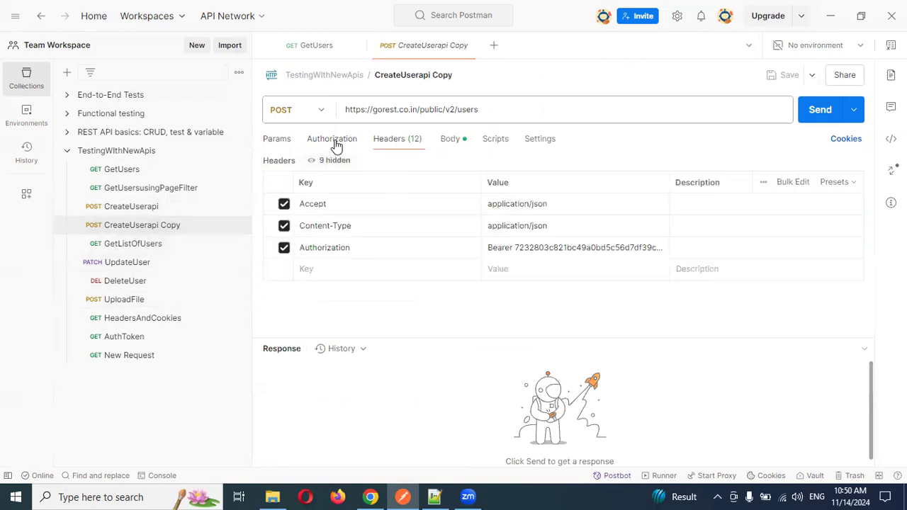
left_click(531, 253)
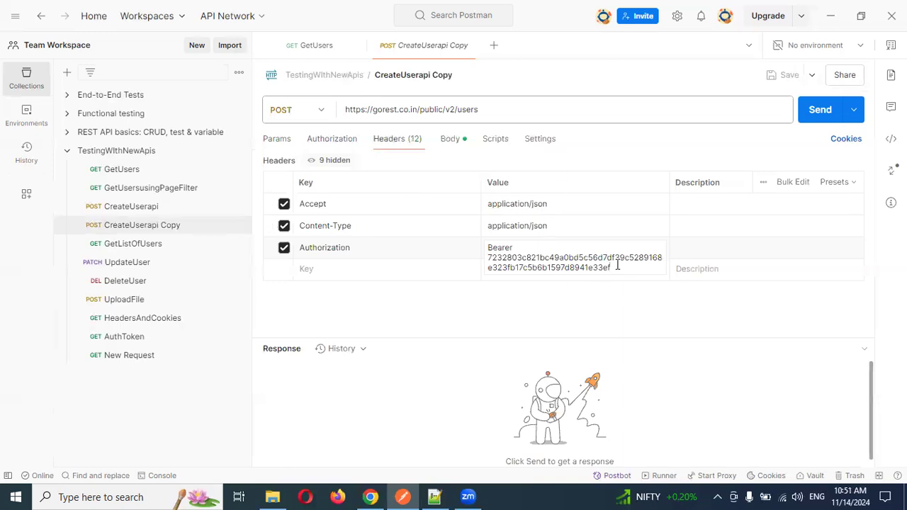
left_click_drag(620, 270, 471, 248)
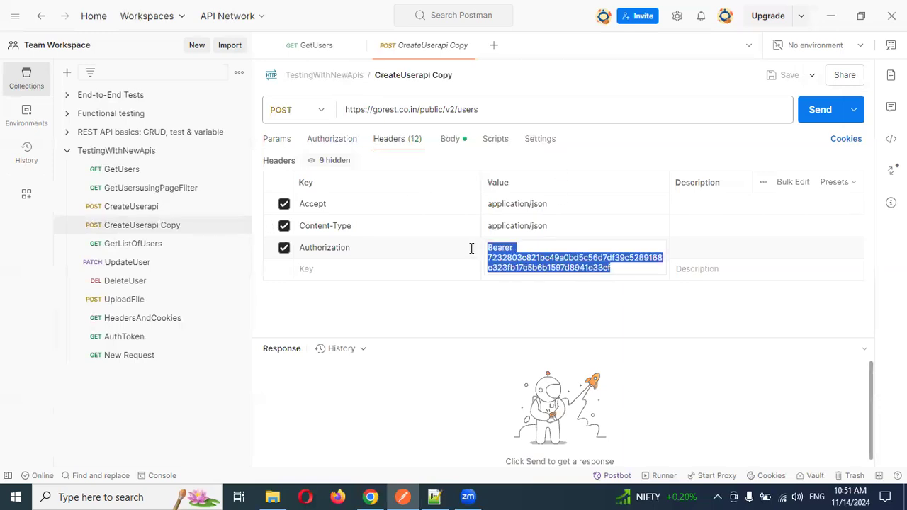
Return to the GetUsers request, show its headers, resend it, and highlight its request URL
left_click(320, 52)
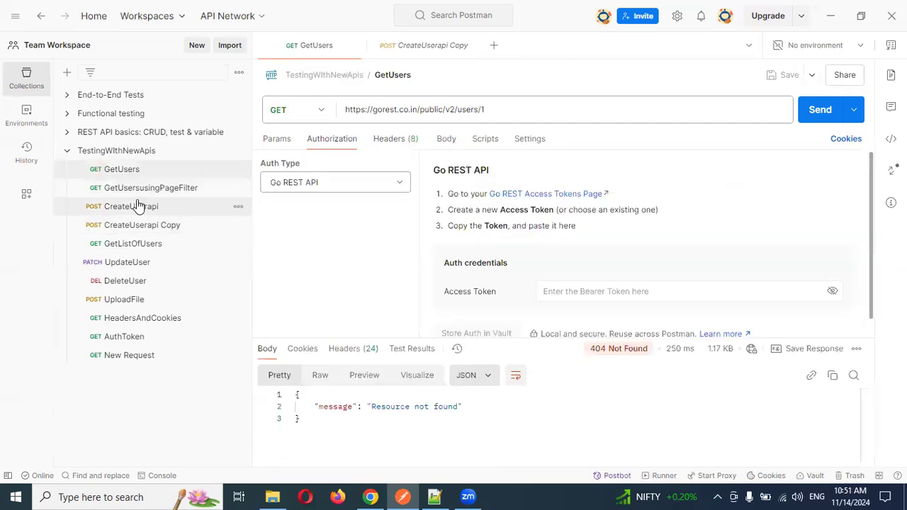
left_click(116, 170)
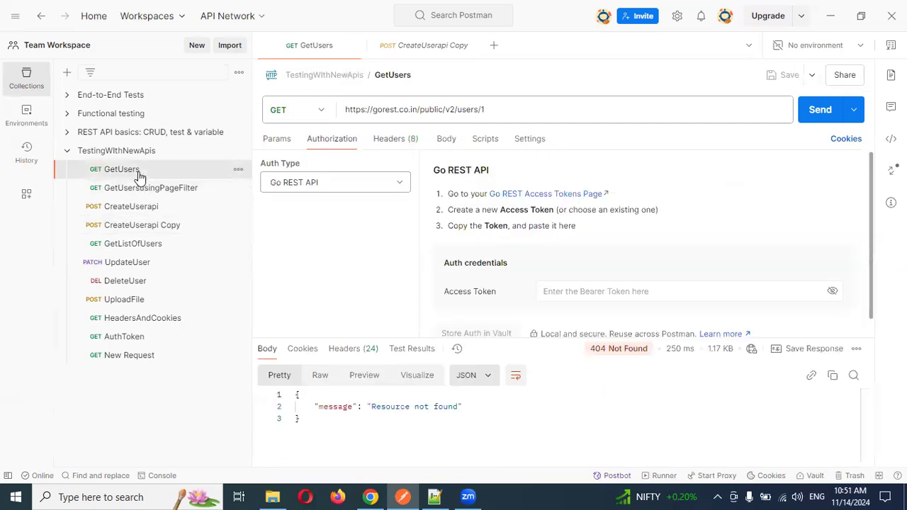
left_click(408, 145)
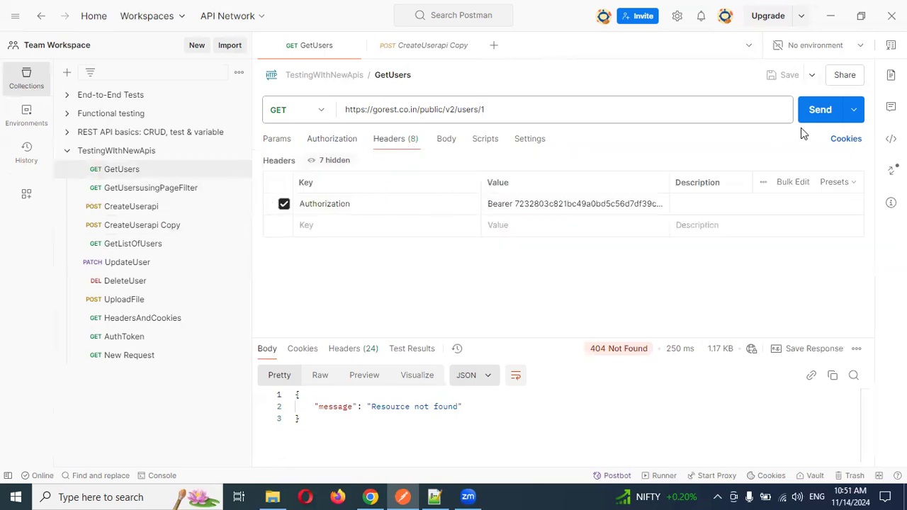
left_click(816, 117)
triple_click(536, 107)
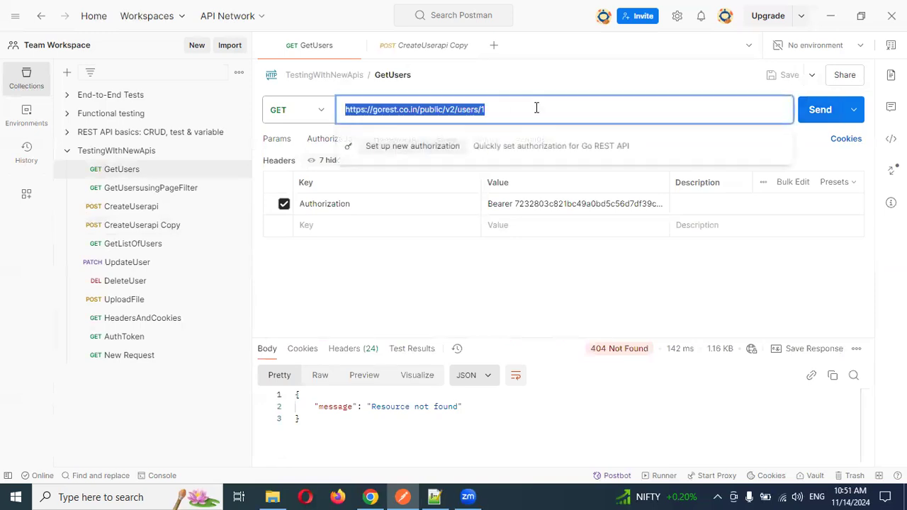
Review the CreateUserapi request's headers, URL and JSON body, highlighting the name, gender and email values
left_click(144, 207)
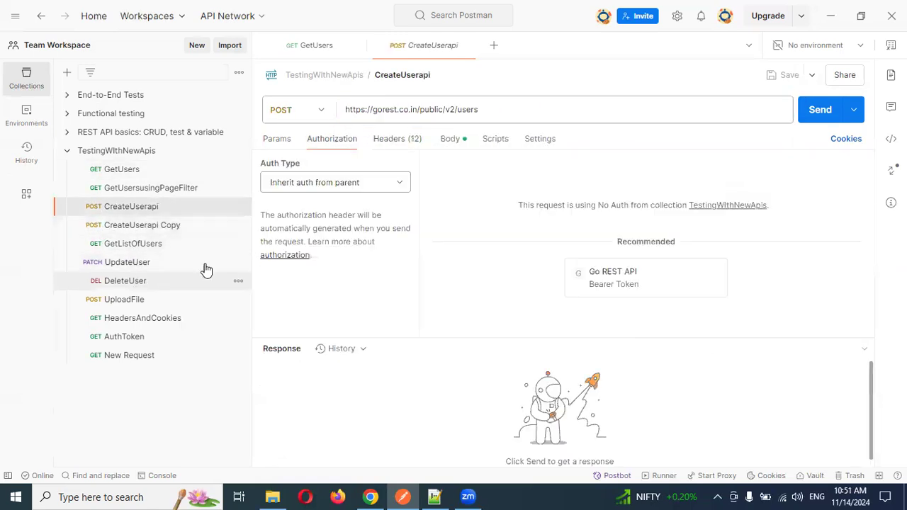
left_click(414, 141)
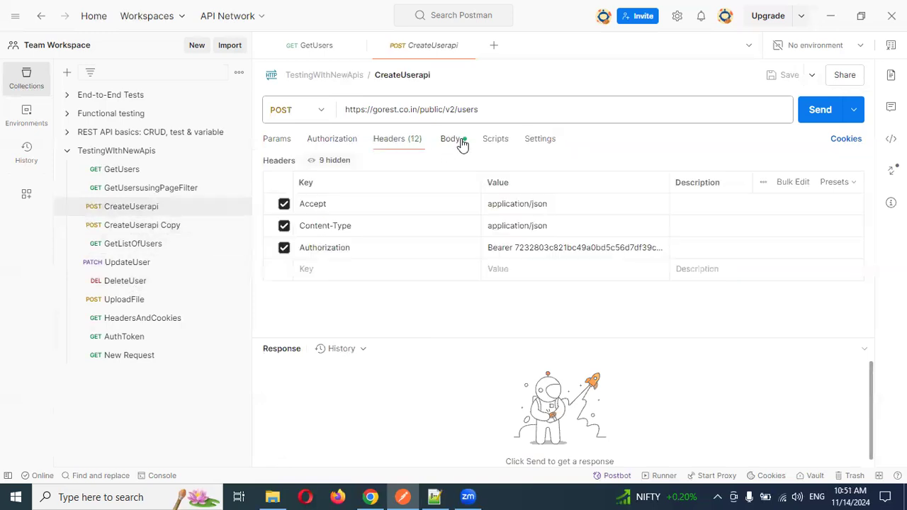
left_click(435, 145)
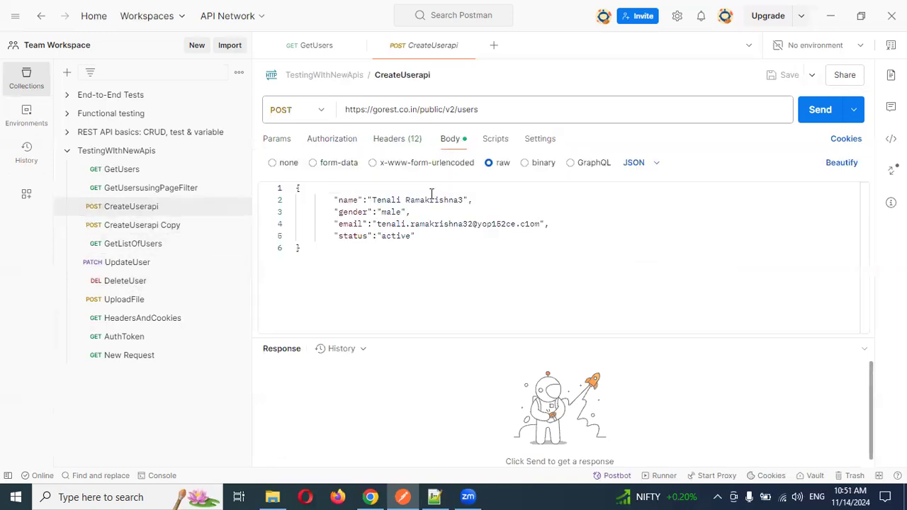
left_click(504, 114)
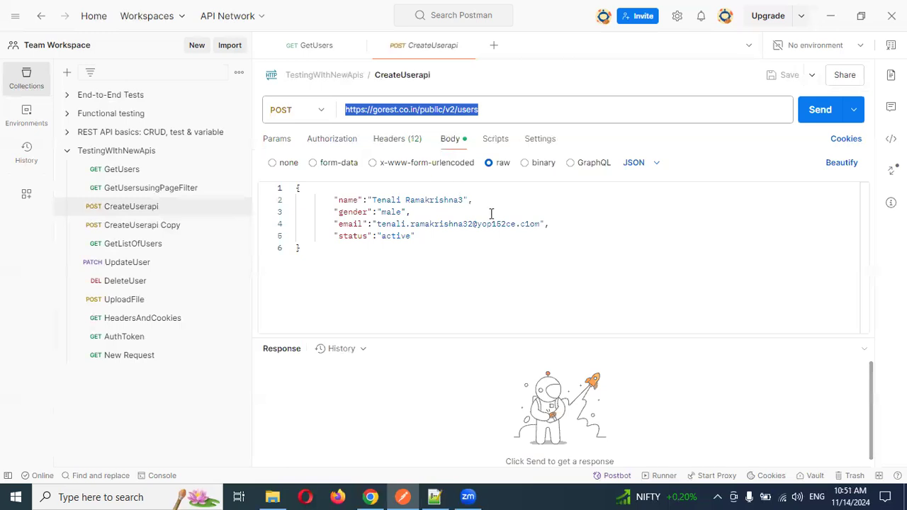
double_click(389, 202)
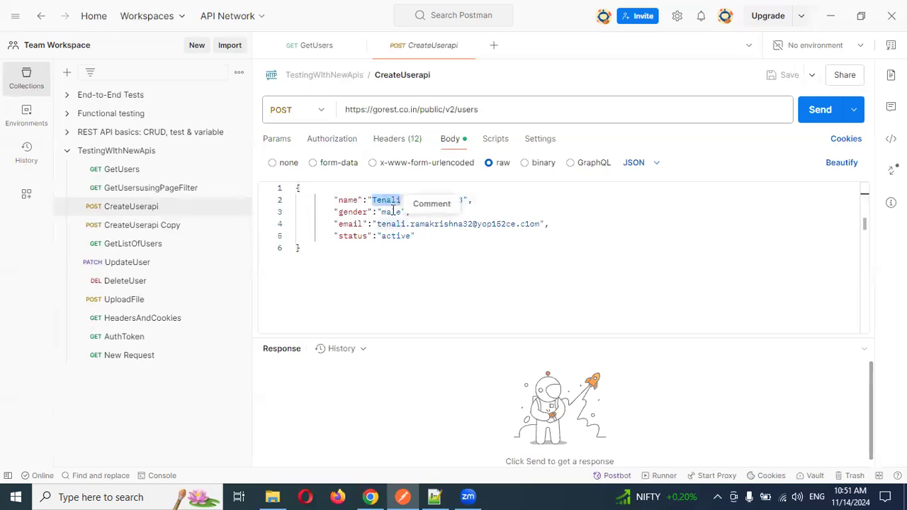
double_click(386, 214)
left_click_drag(377, 224, 488, 224)
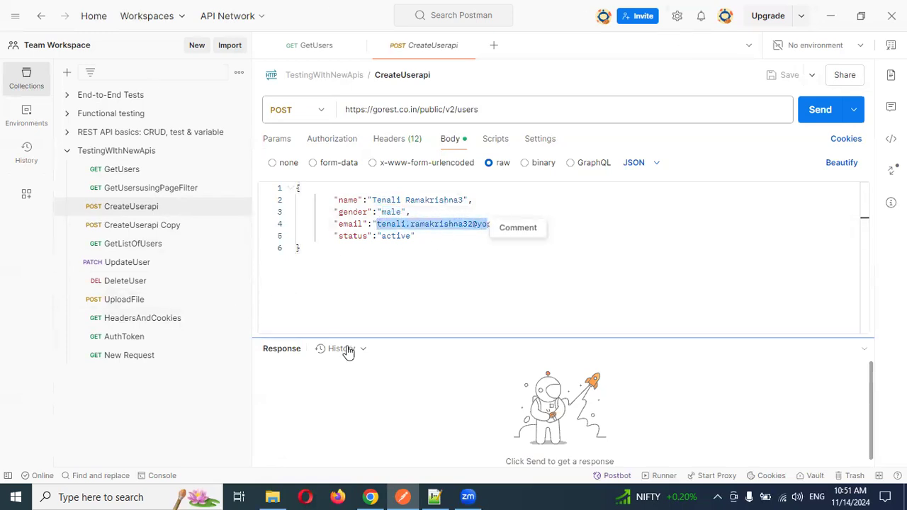
List the HTTP methods available for CreateUserapi, keep POST, and highlight the request URL
left_click(319, 112)
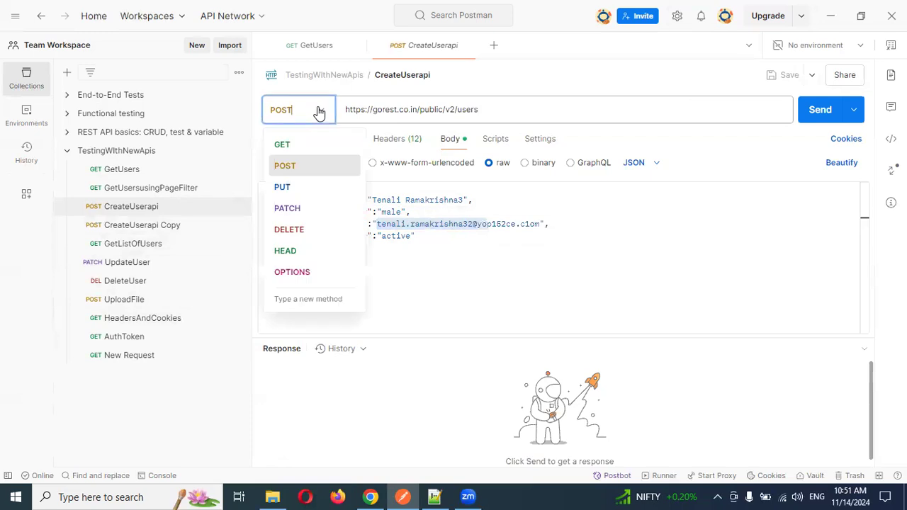
left_click(307, 168)
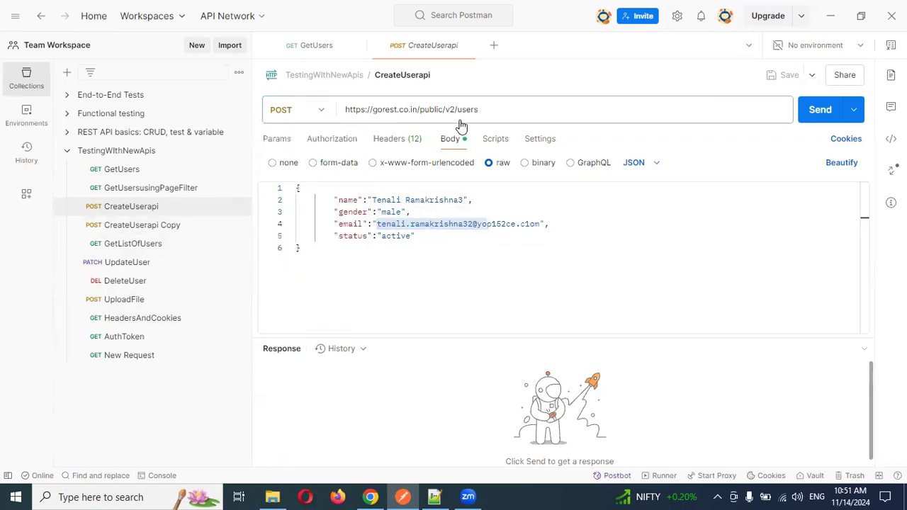
left_click(541, 111)
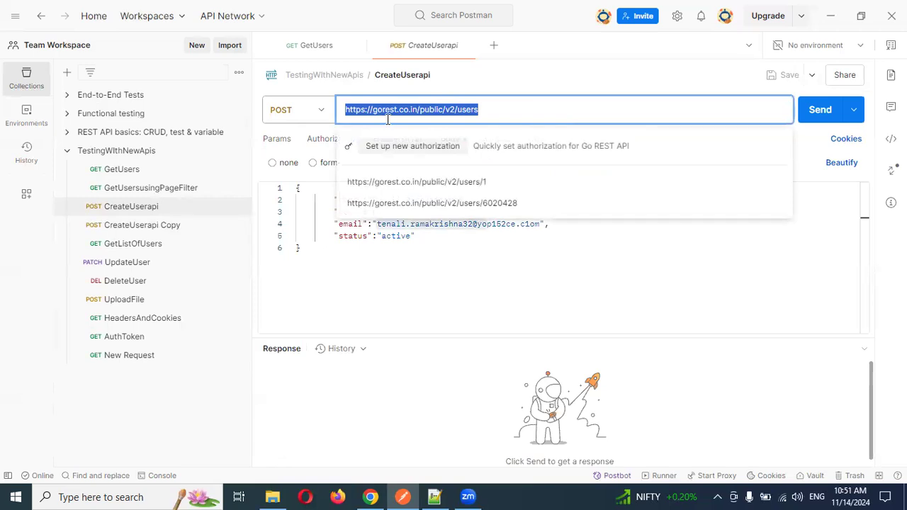
left_click(785, 283)
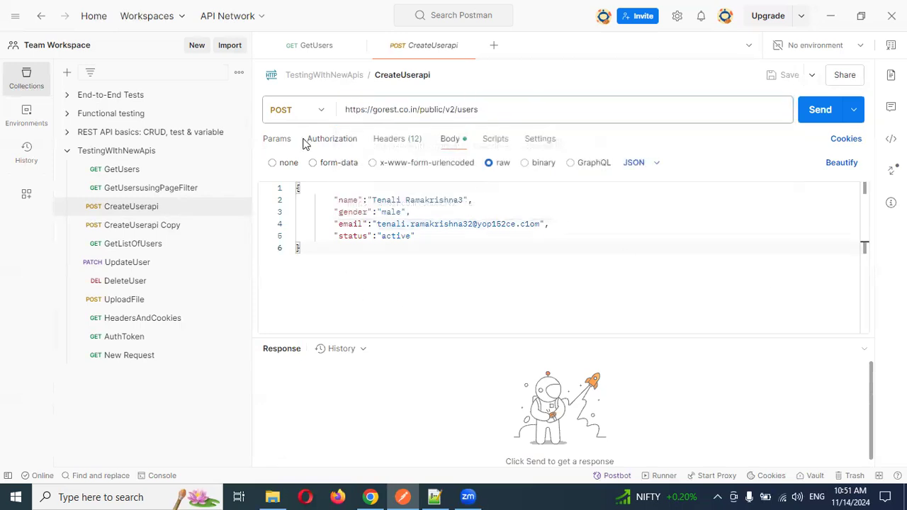
Compare the CreateUserapi request's authorization settings with its headers, ending on the raw JSON body
left_click(341, 143)
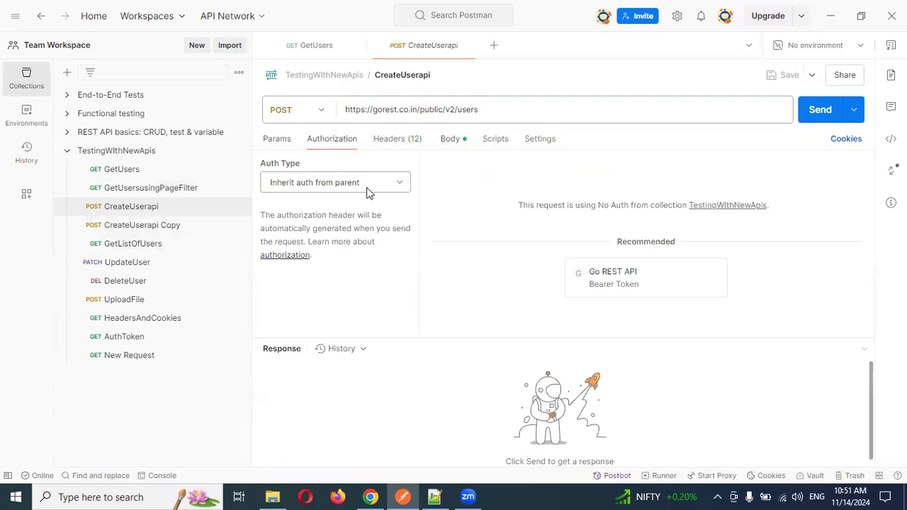
left_click(401, 141)
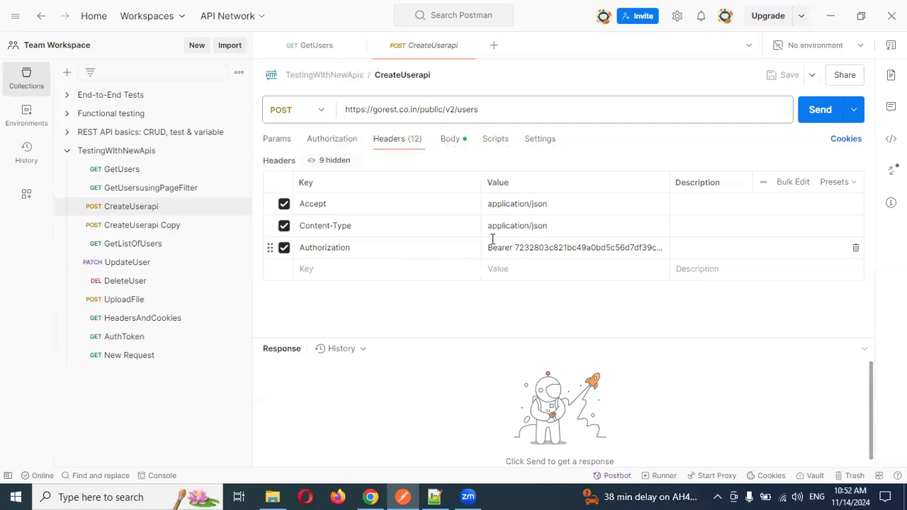
left_click(314, 139)
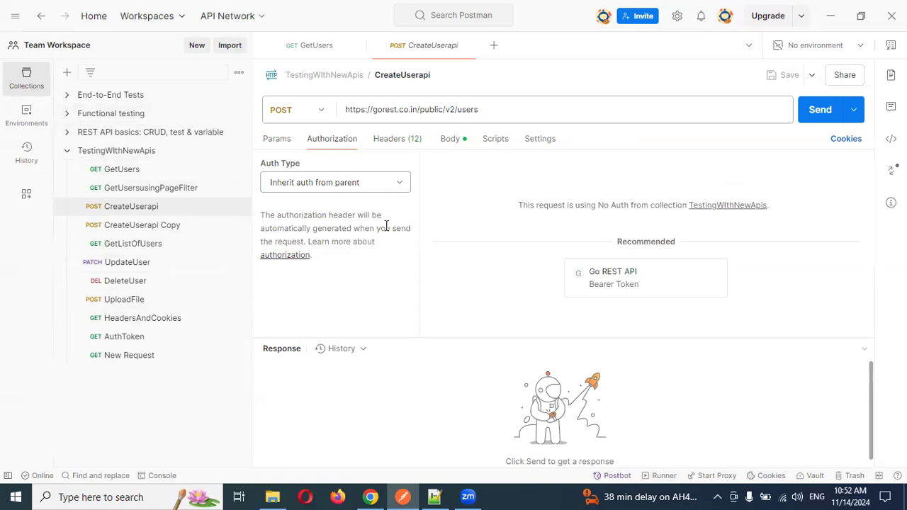
left_click(394, 142)
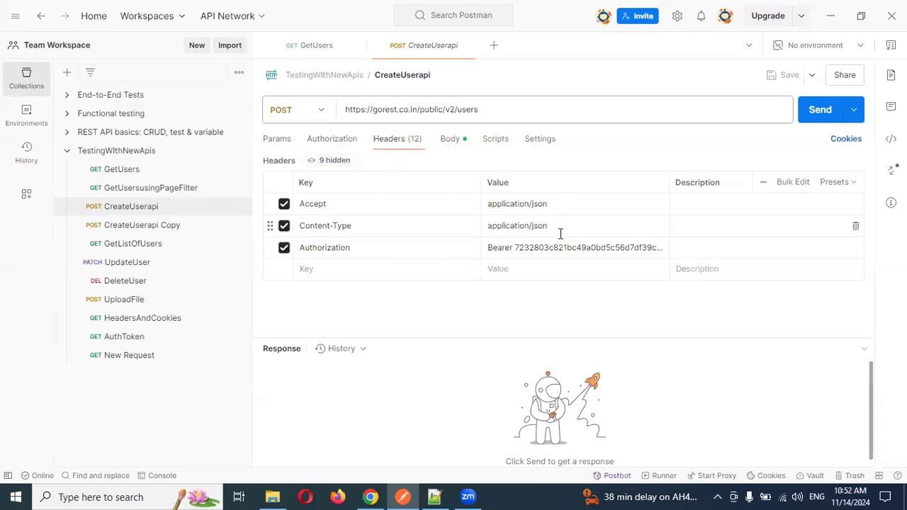
left_click(455, 140)
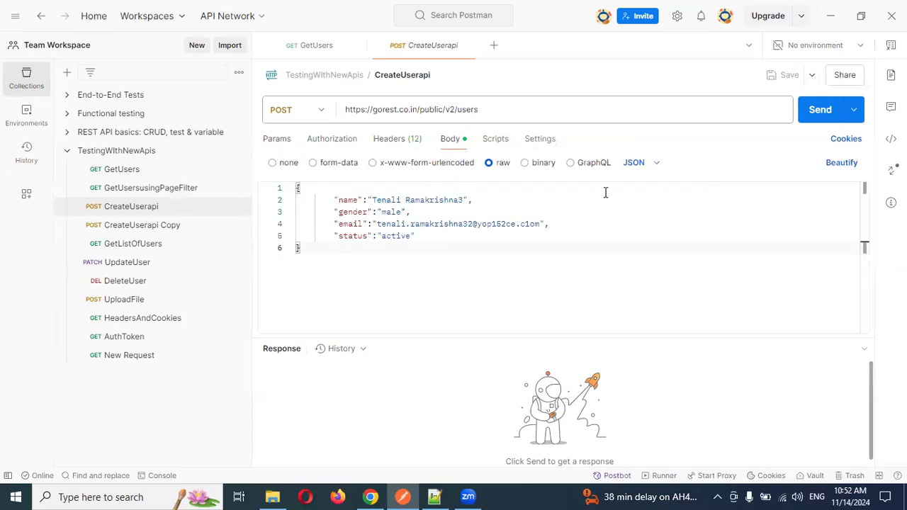
Show the none and form-data body types of CreateUserapi, return to raw, and list the raw body formats
left_click(273, 163)
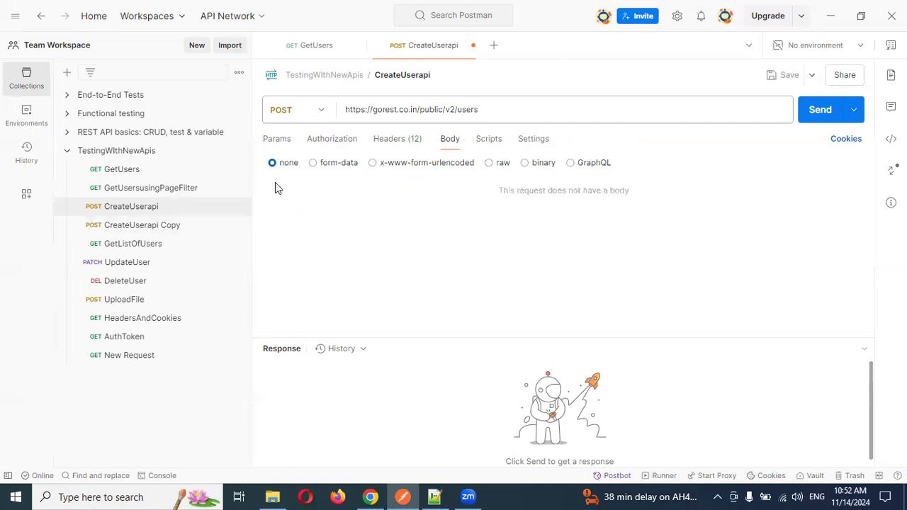
left_click(333, 169)
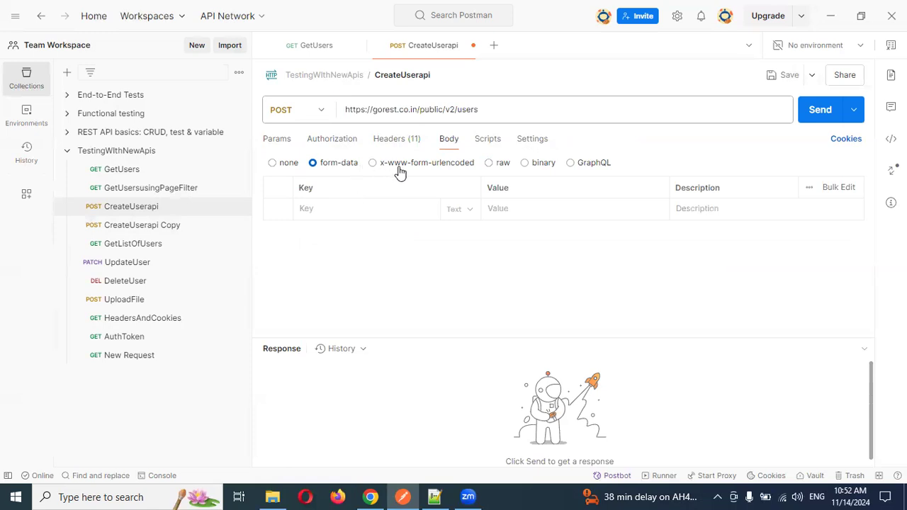
left_click(496, 166)
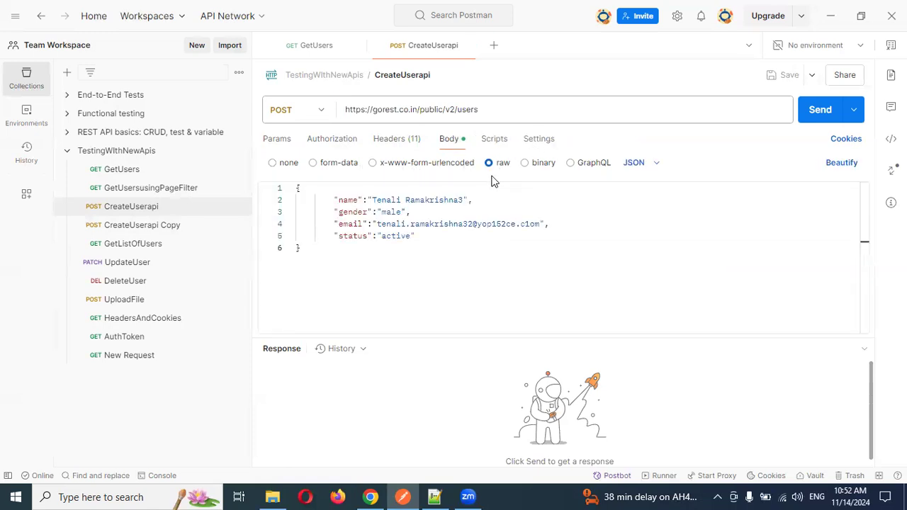
left_click(654, 166)
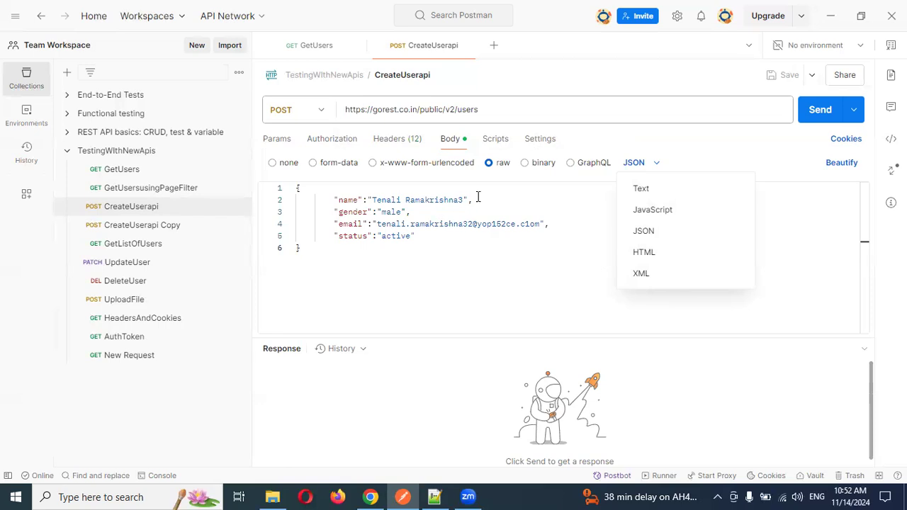
Send the CreateUserapi POST request, enlarge the response area, and highlight the returned JSON
left_click(441, 267)
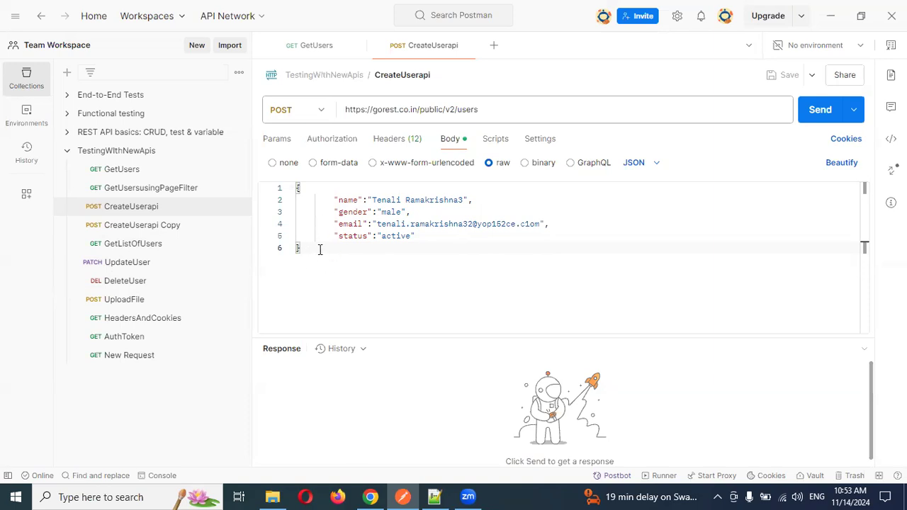
left_click(820, 112)
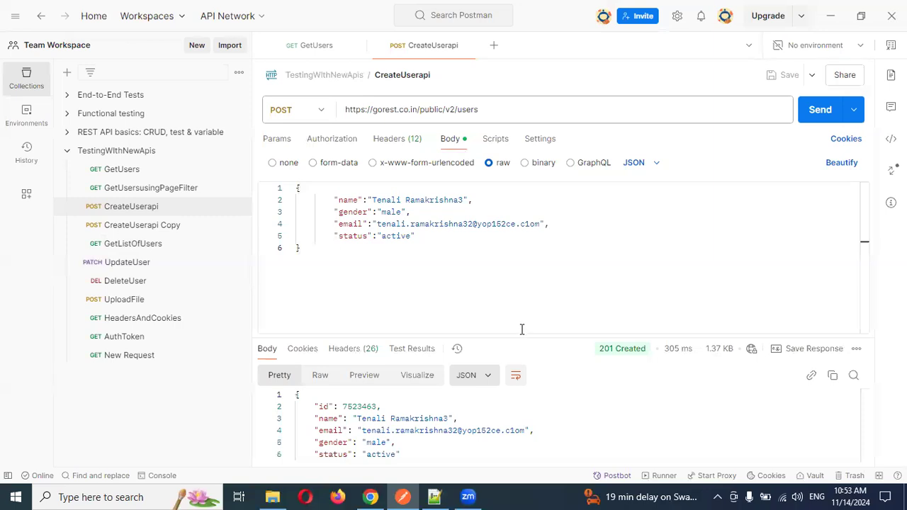
left_click_drag(521, 337, 512, 277)
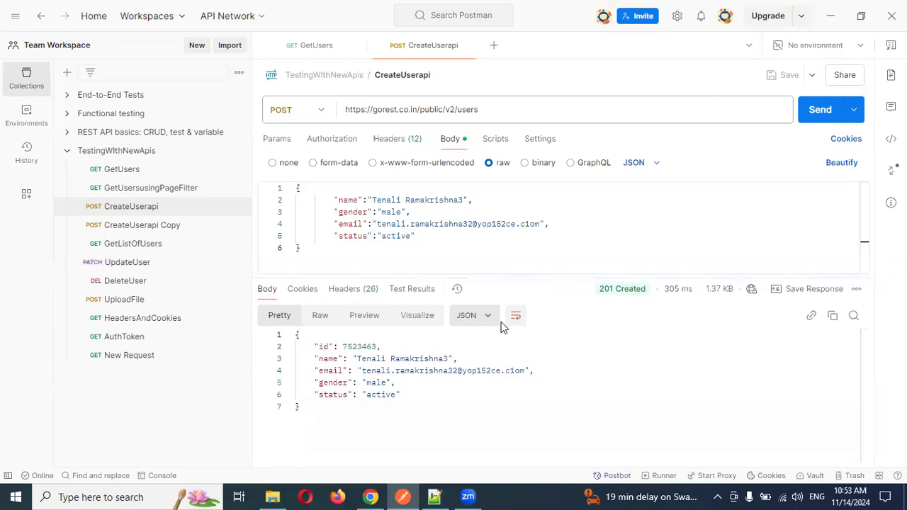
mouse_move(634, 292)
left_click_drag(350, 408, 269, 344)
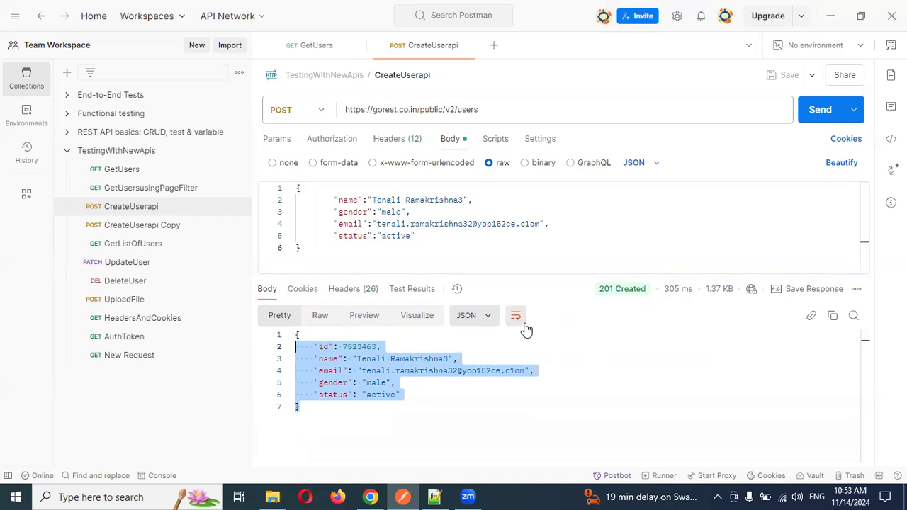
Examine the CreateUserapi response's format options, cookies, headers, test results, size and time, ending on the response body
left_click(479, 320)
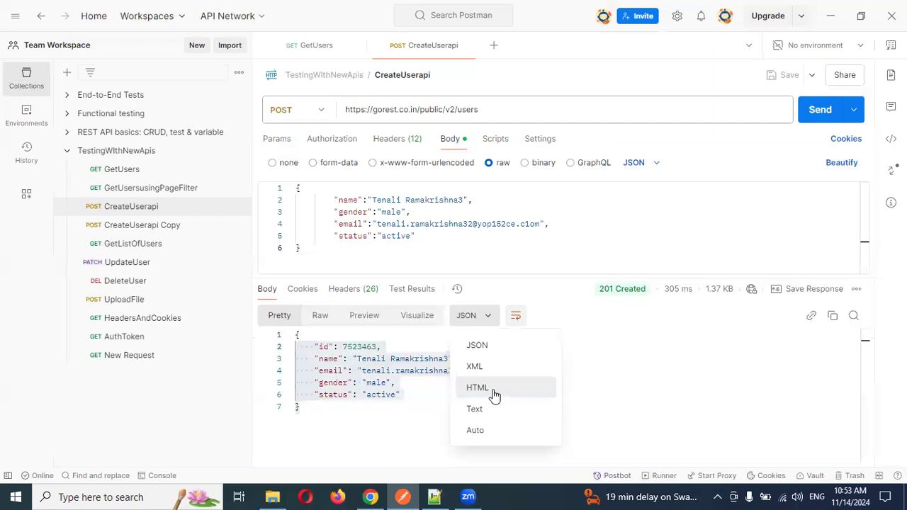
left_click(580, 366)
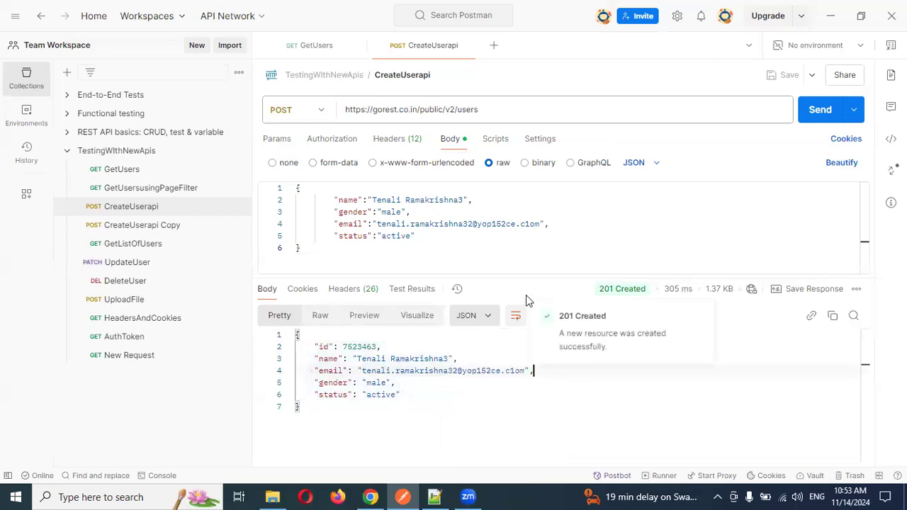
left_click(302, 290)
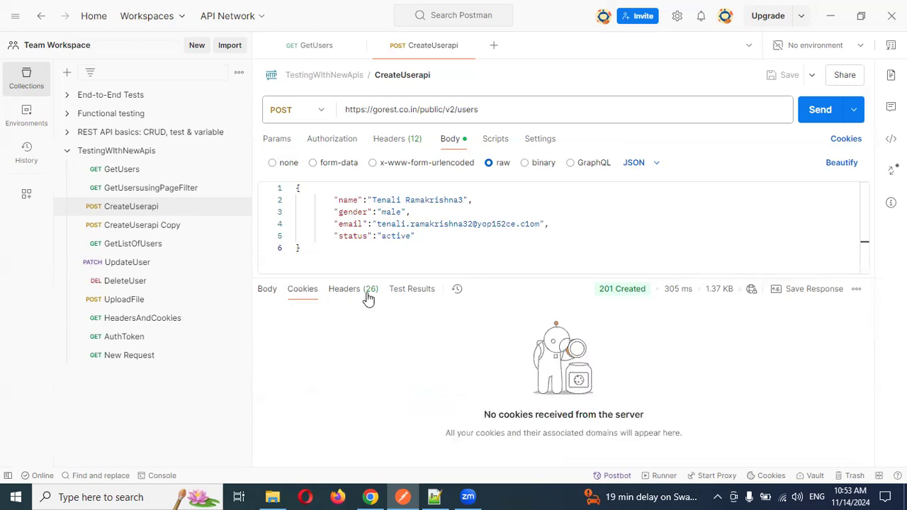
left_click(353, 290)
left_click(422, 290)
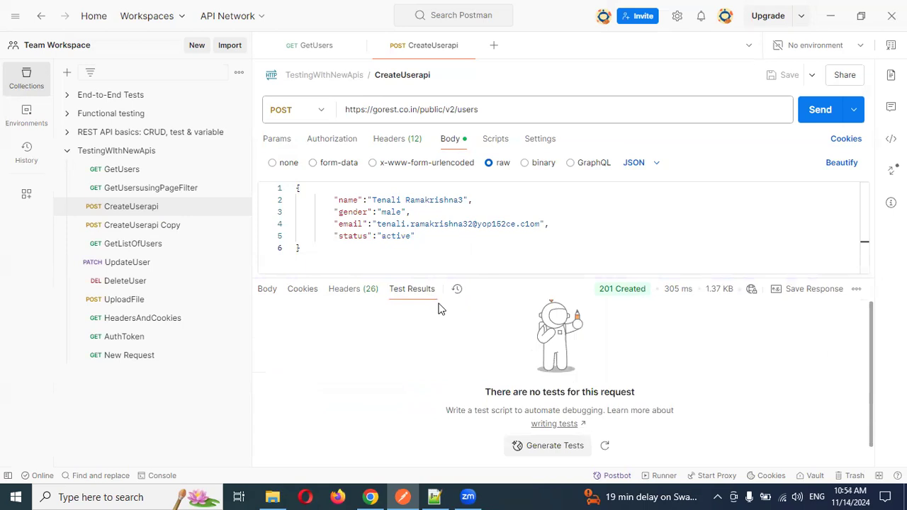
mouse_move(714, 296)
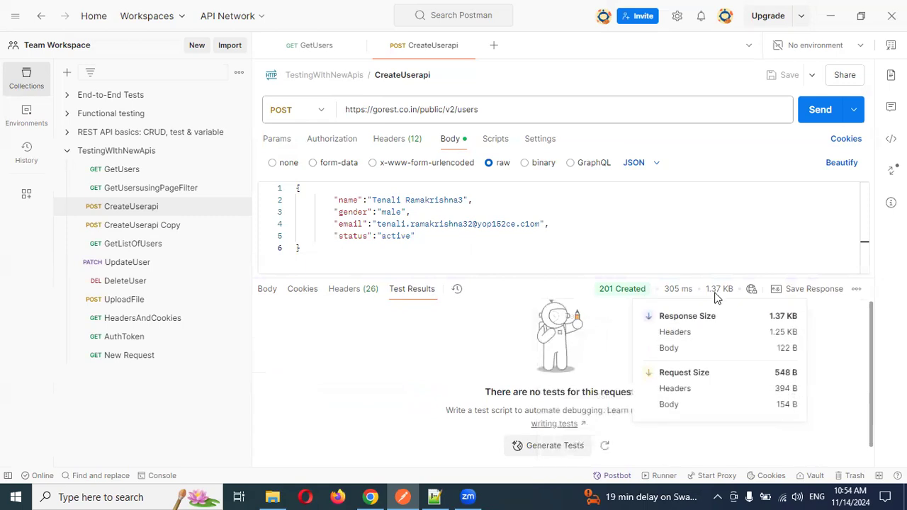
mouse_move(673, 296)
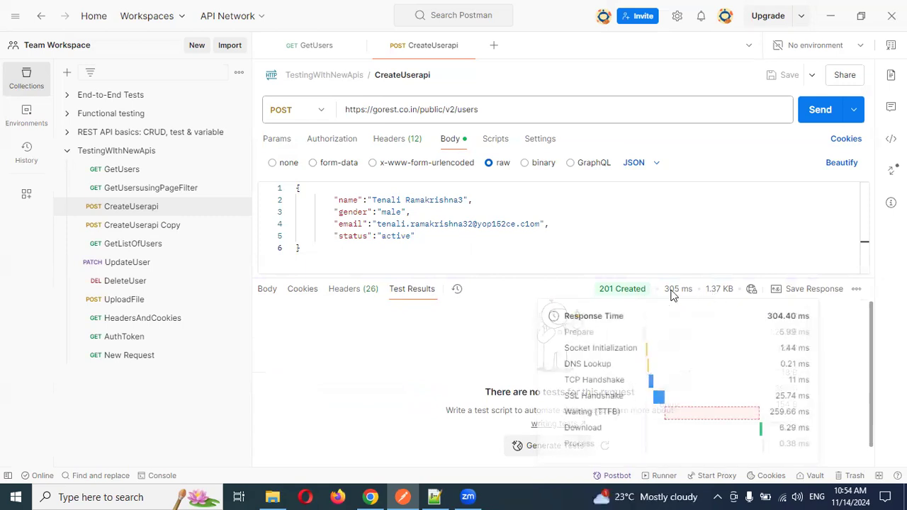
left_click(266, 290)
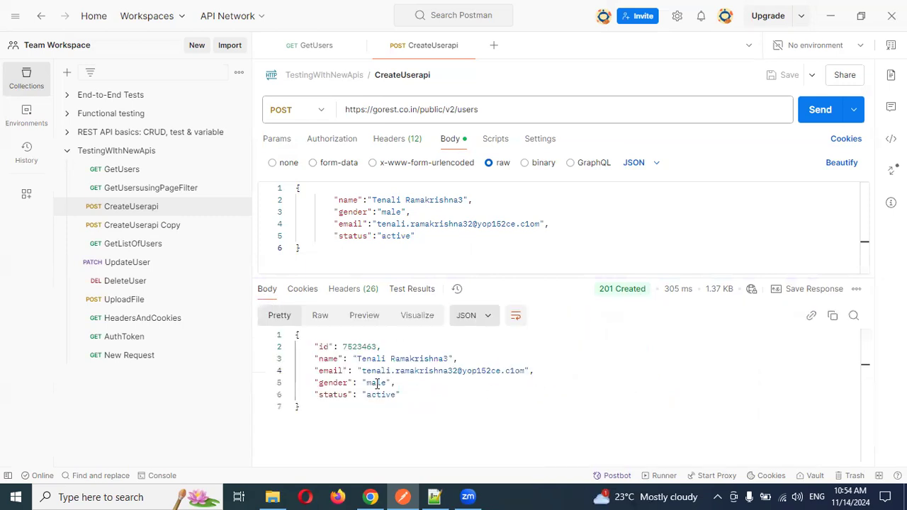
Replace the ID at the end of the GetUsers request URL with the created user's ID from the CreateUserapi response
double_click(353, 347)
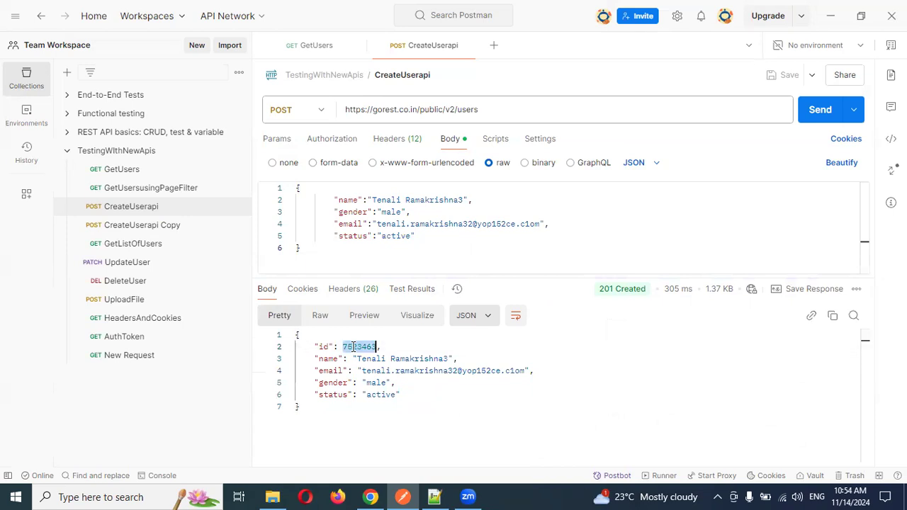
left_click(311, 47)
left_click(522, 116)
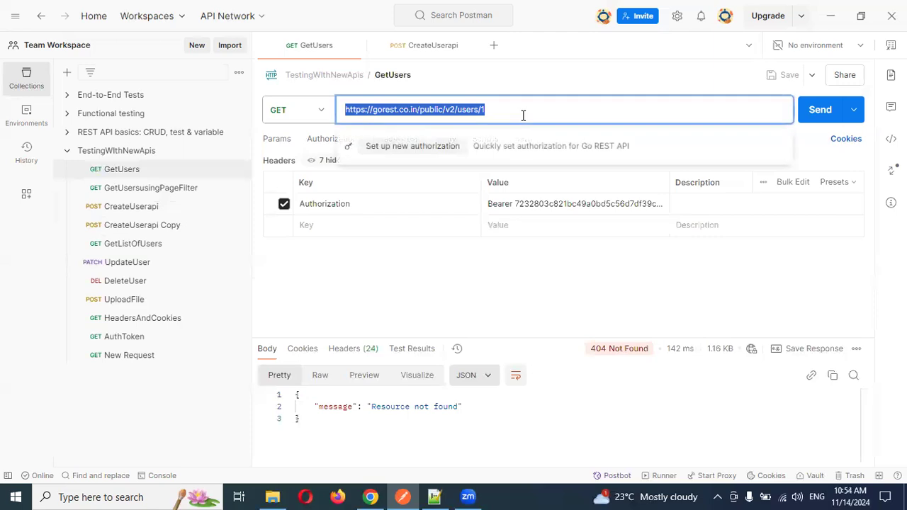
left_click(522, 115)
key("BackSpace")
type("7523463")
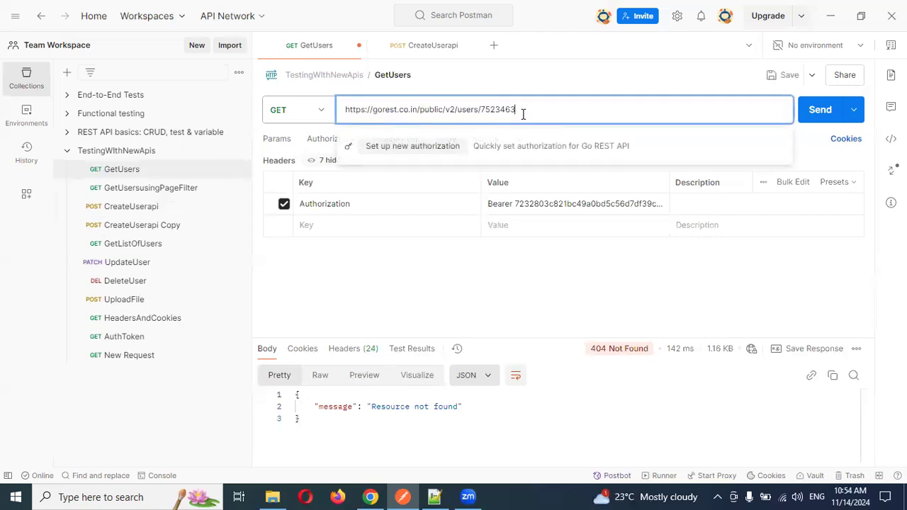
Check the new ID against the CreateUserapi response and send the GetUsers request for that user
left_click(442, 50)
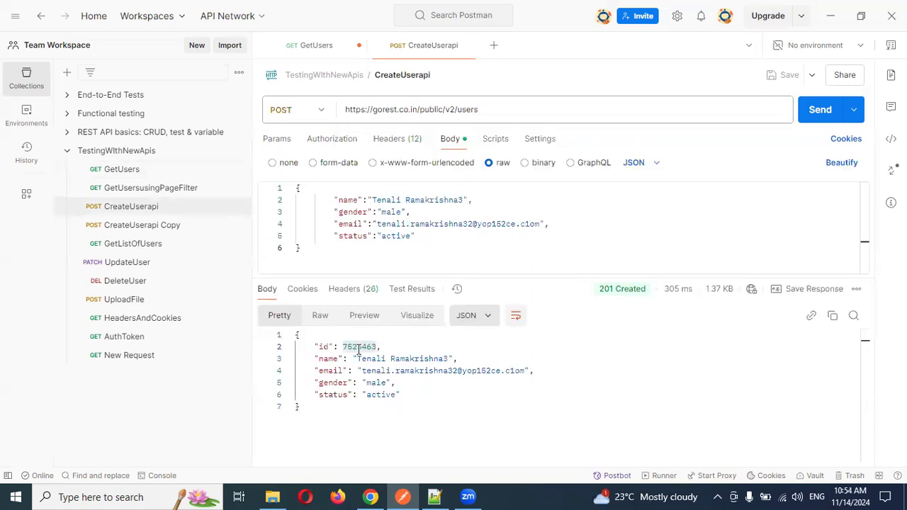
left_click(306, 46)
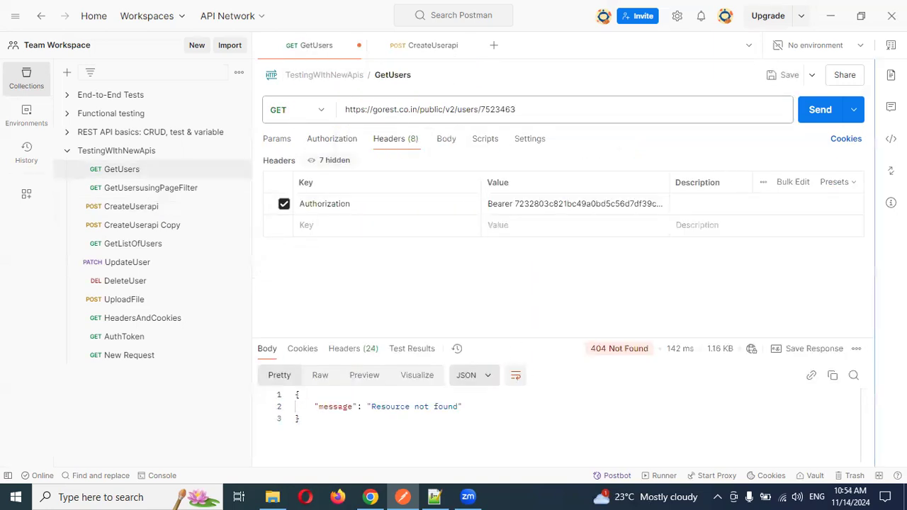
left_click(818, 118)
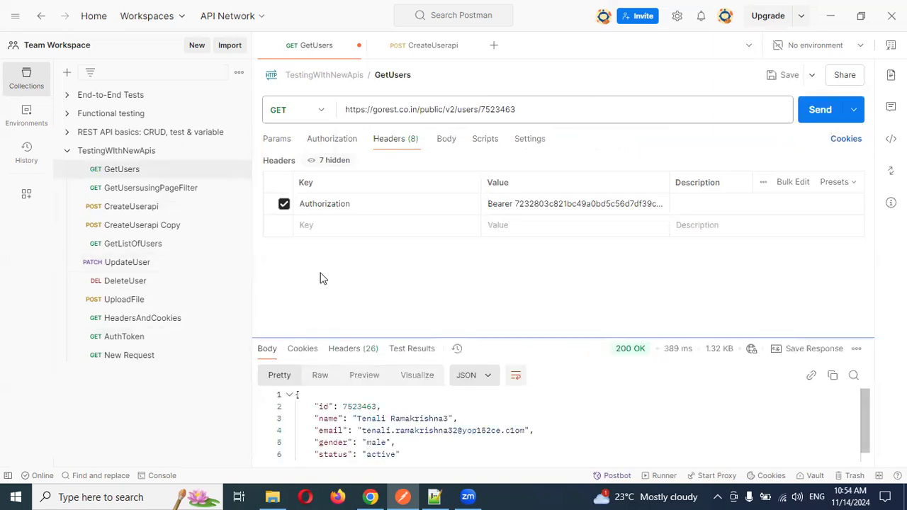
Compare the GetUsers response with the CreateUserapi response and save the GetUsers request
left_click(415, 46)
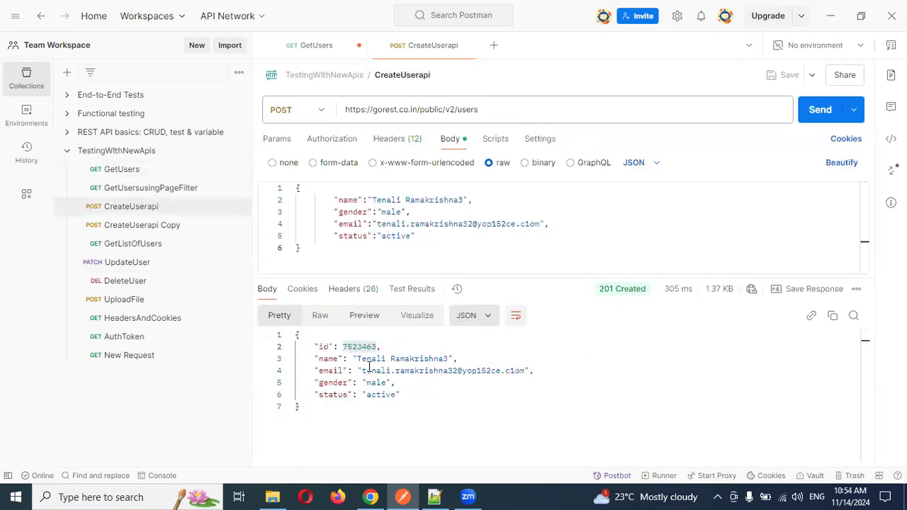
left_click(316, 47)
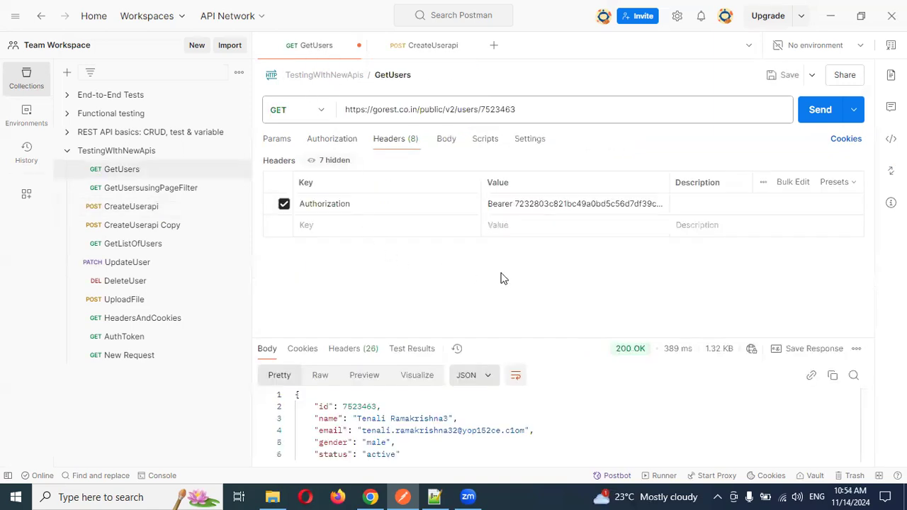
key("ctrl+s")
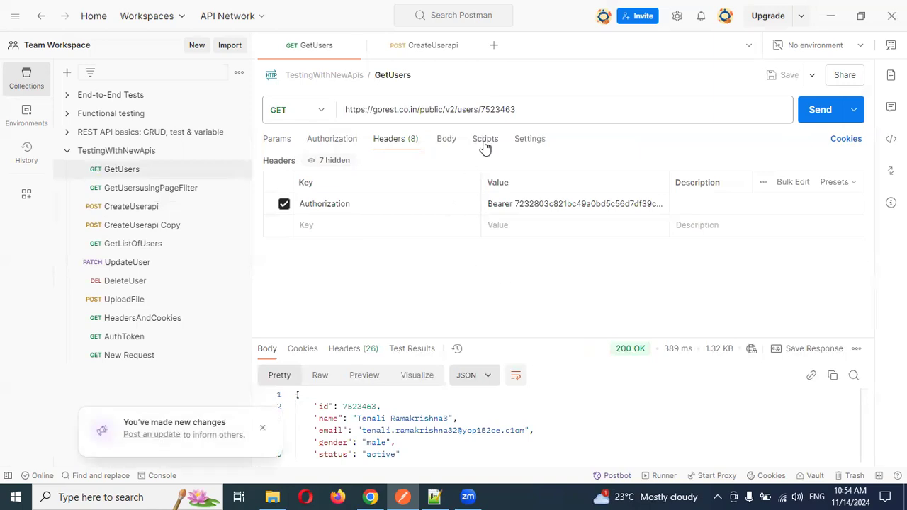
Copy the GetUsersusingPageFilter request URL, highlighting page=2, into the "Get List of Records" line of the Notepad++ notes
left_click(188, 186)
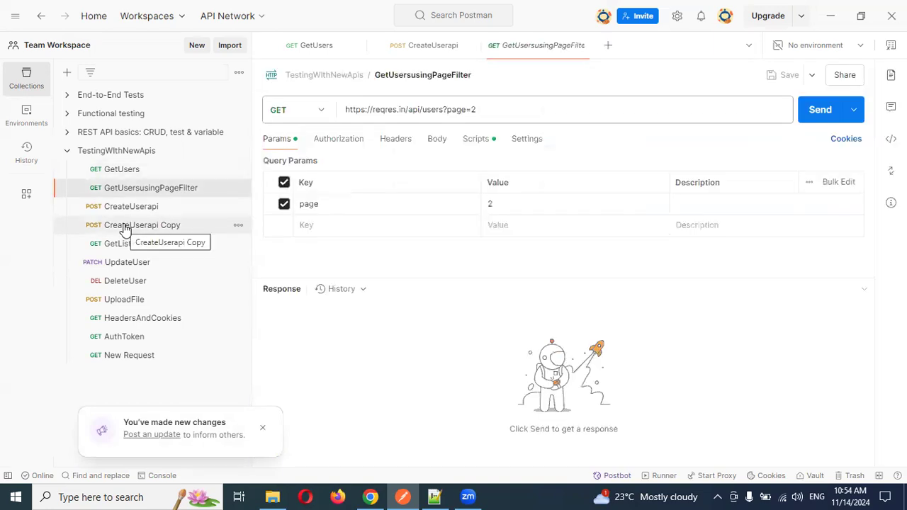
left_click_drag(496, 110, 445, 115)
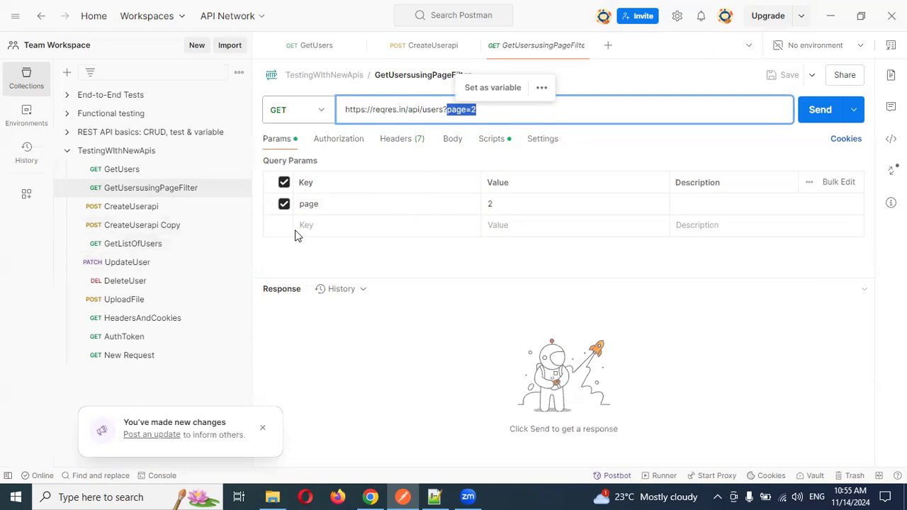
left_click(441, 113)
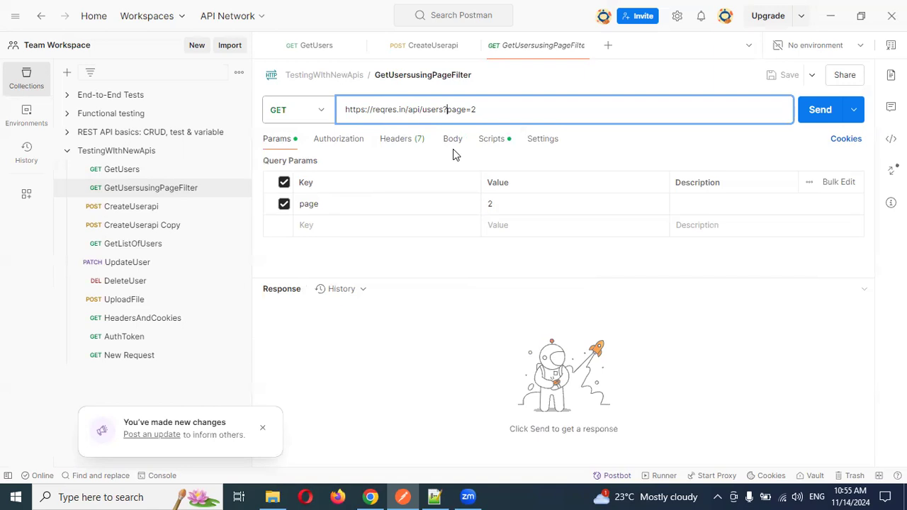
key("ctrl+a")
key("ctrl+c")
left_click(434, 497)
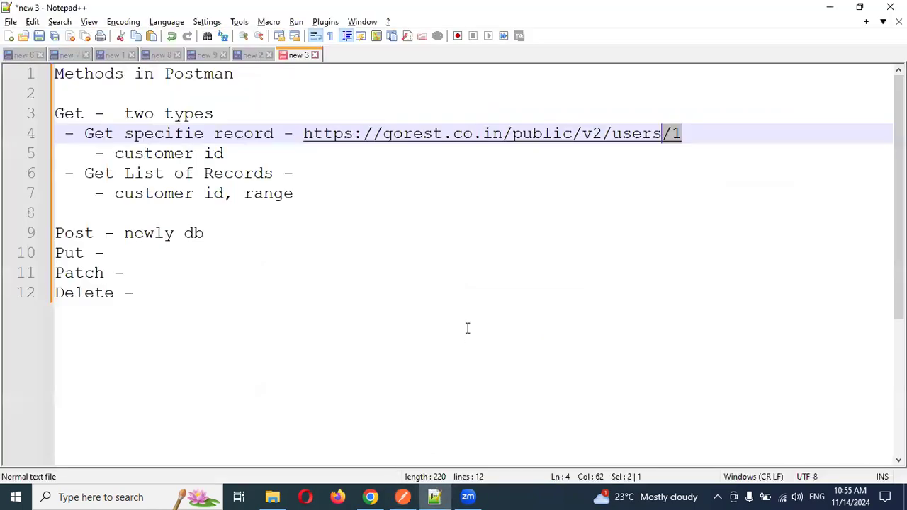
left_click(411, 172)
key("ctrl+v")
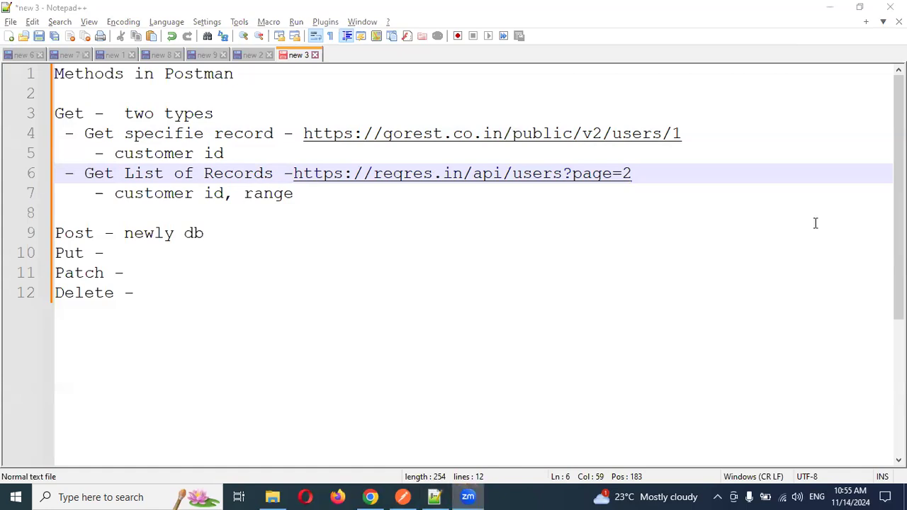
Append the example query parameters "&custmoreId=1&Date=" to the reqres.in URL in the notes
key("Down")
left_click(678, 172)
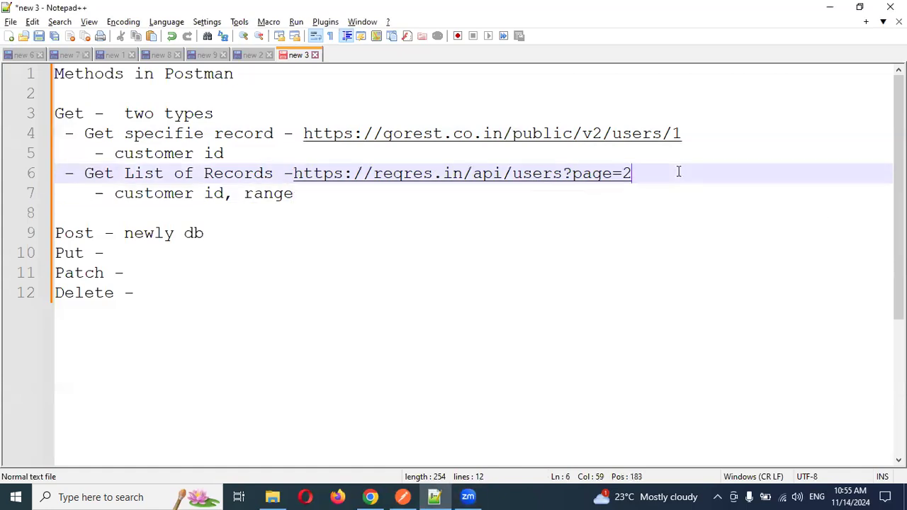
type("&cuc")
key("BackSpace")
type("st")
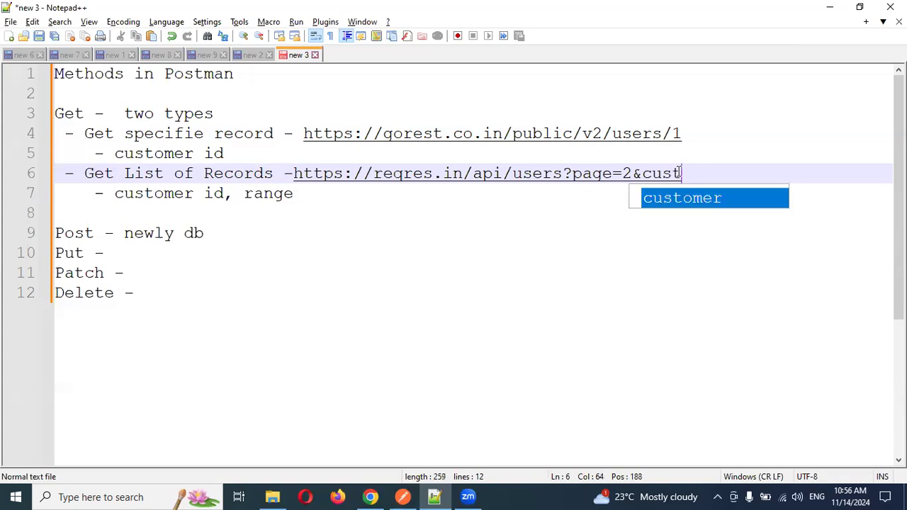
type("moreId")
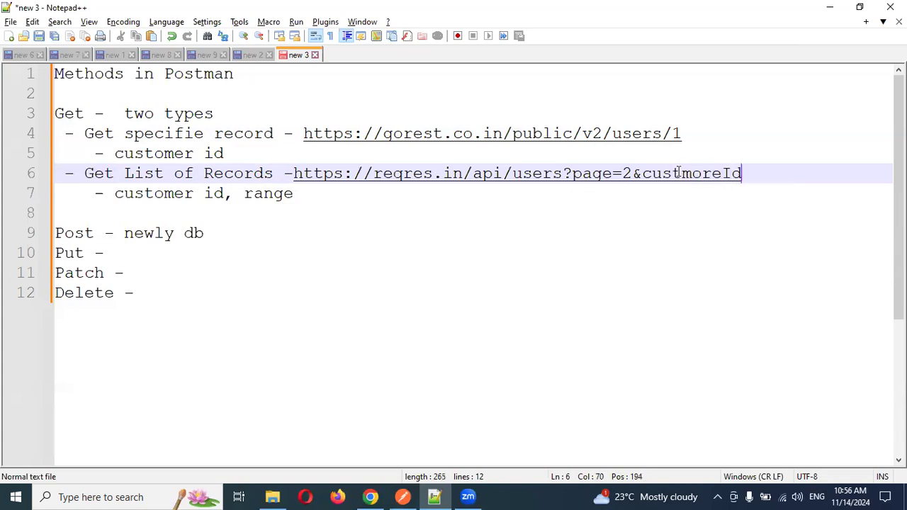
type("=1&Data")
key("BackSpace")
type("e=")
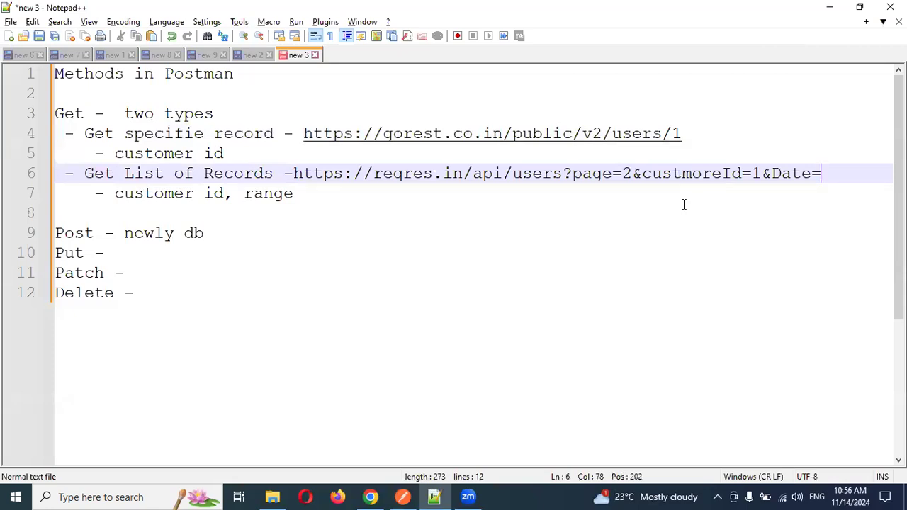
Switch back to Postman and show the JSON body of the UpdateUser PATCH request
key("alt+Tab")
key("alt+Tab")
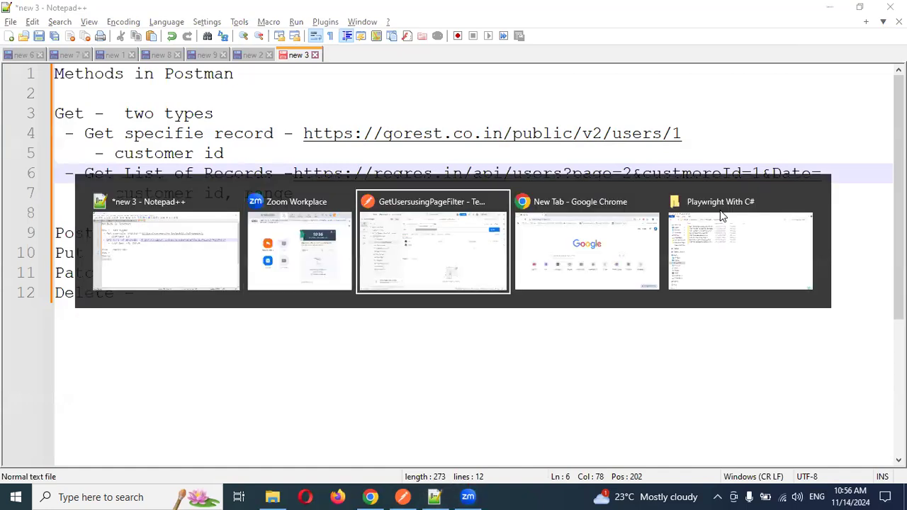
left_click(596, 245)
left_click(396, 496)
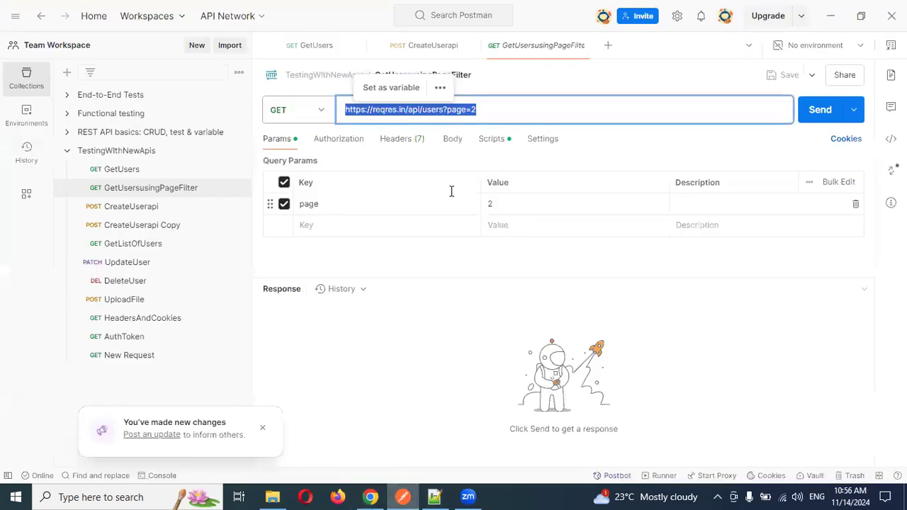
left_click(96, 264)
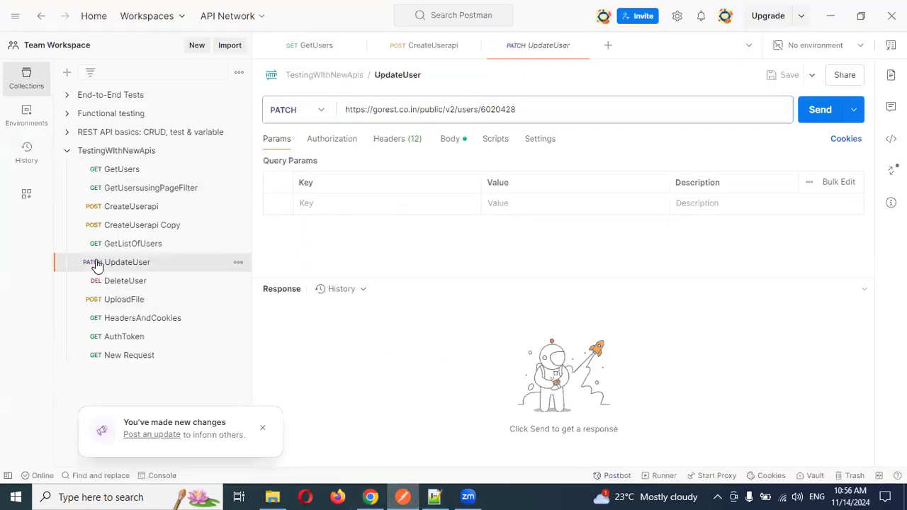
left_click(458, 144)
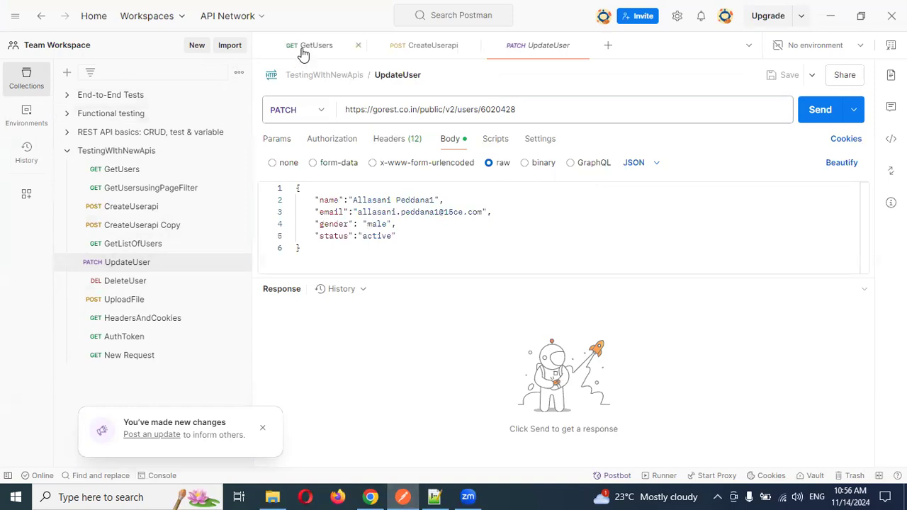
Replace the user ID in the UpdateUser PATCH URL with the one copied from the GetUsers URL
left_click(324, 46)
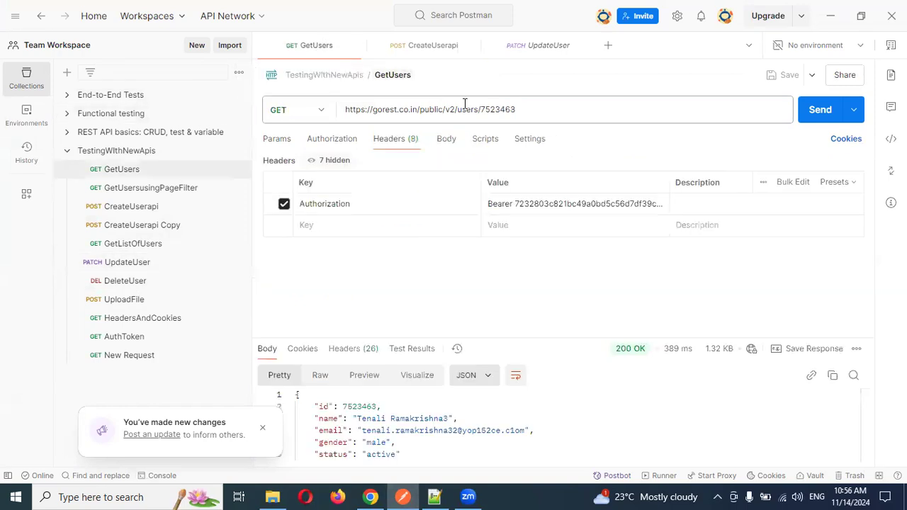
double_click(500, 109)
key("ctrl+c")
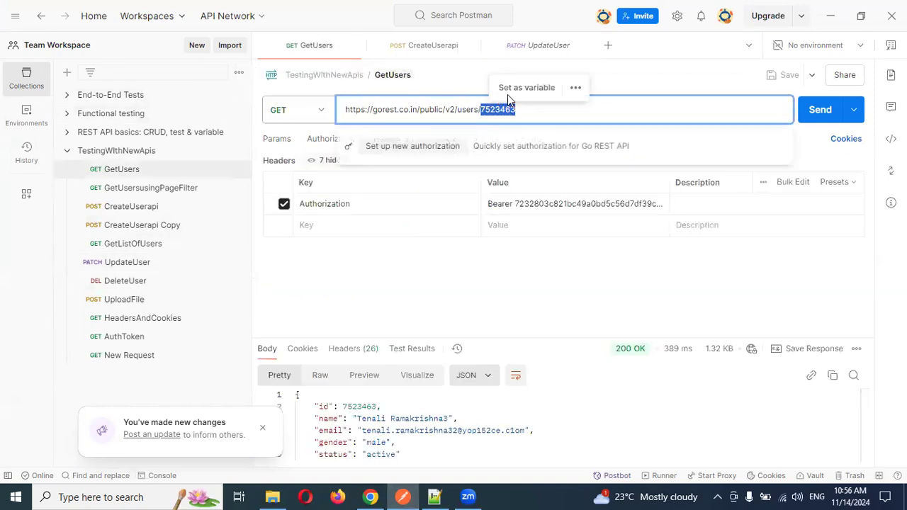
left_click(528, 45)
double_click(496, 109)
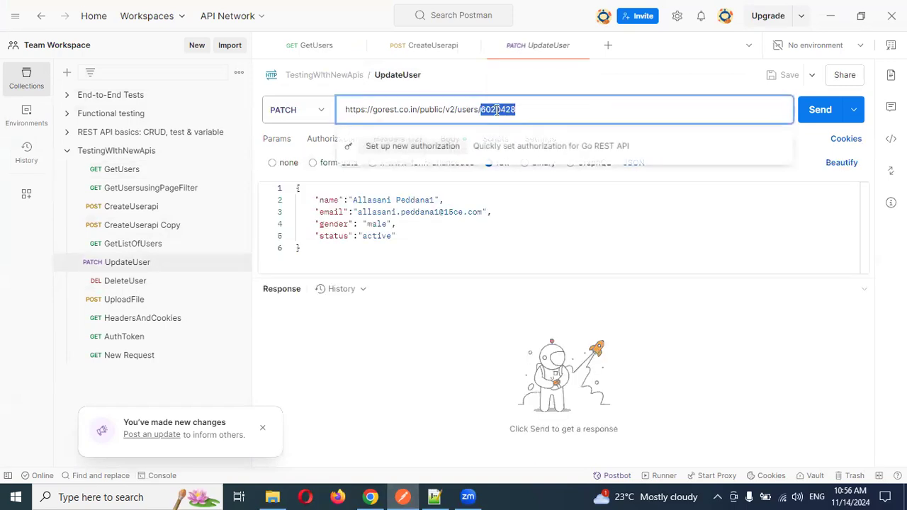
key("ctrl+v")
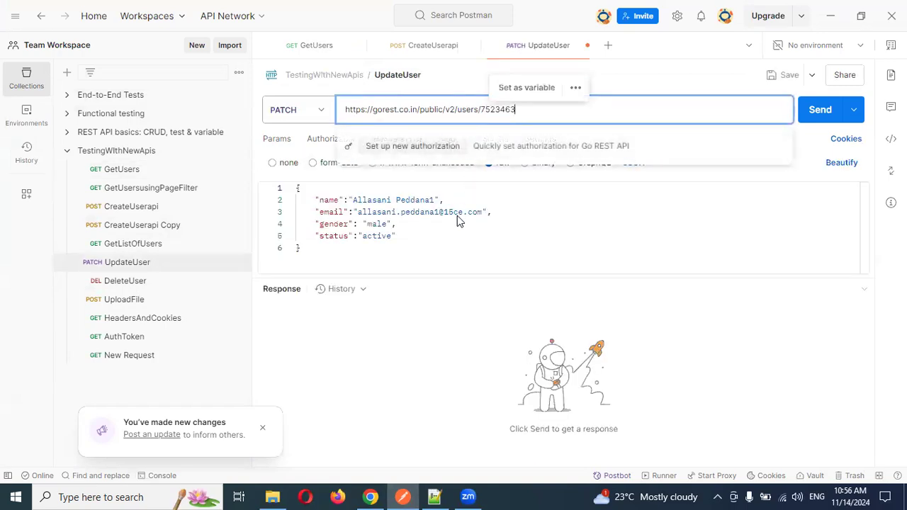
double_click(378, 223)
type("Femanle")
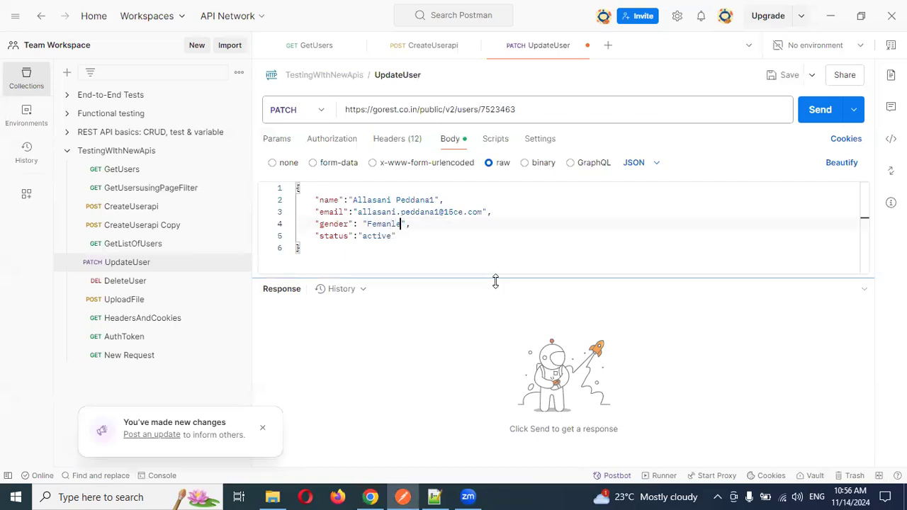
key("BackSpace")
key("BackSpace")
key("BackSpace")
key("BackSpace")
key("BackSpace")
key("BackSpace")
key("BackSpace")
key("ctrl+z")
key("ctrl+z")
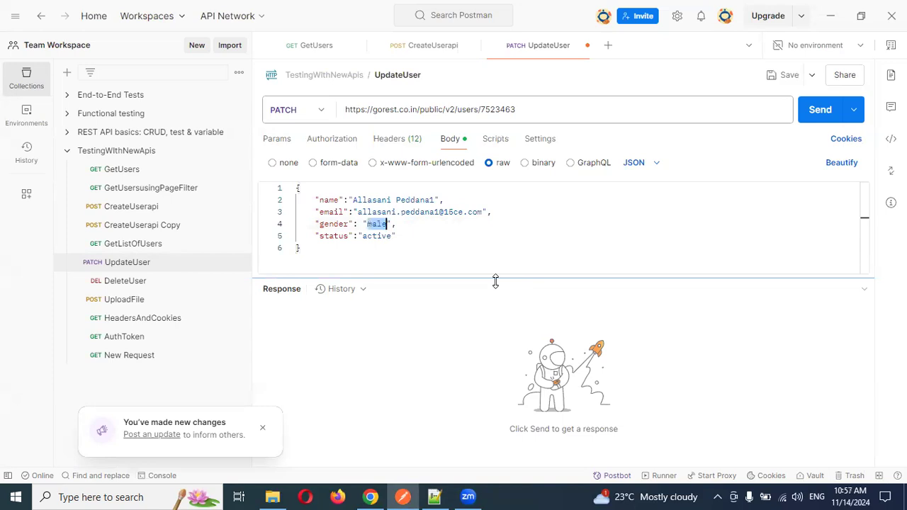
Set the gender value in the UpdateUser JSON body to "Female" and save the request
key("Left")
key("Left")
key("Right")
type("Fe")
key("ctrl+s")
Send the UpdateUser PATCH request and check the gender and status values in its response
left_click(822, 110)
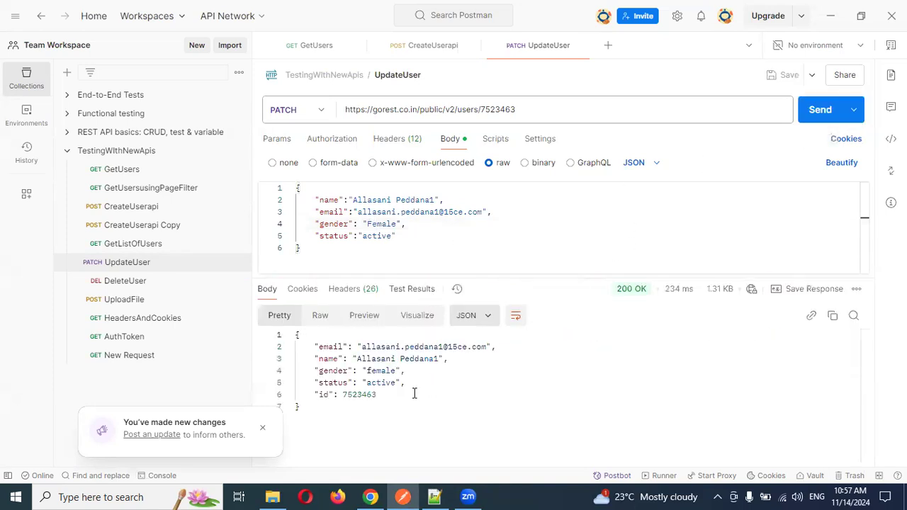
double_click(372, 371)
double_click(380, 383)
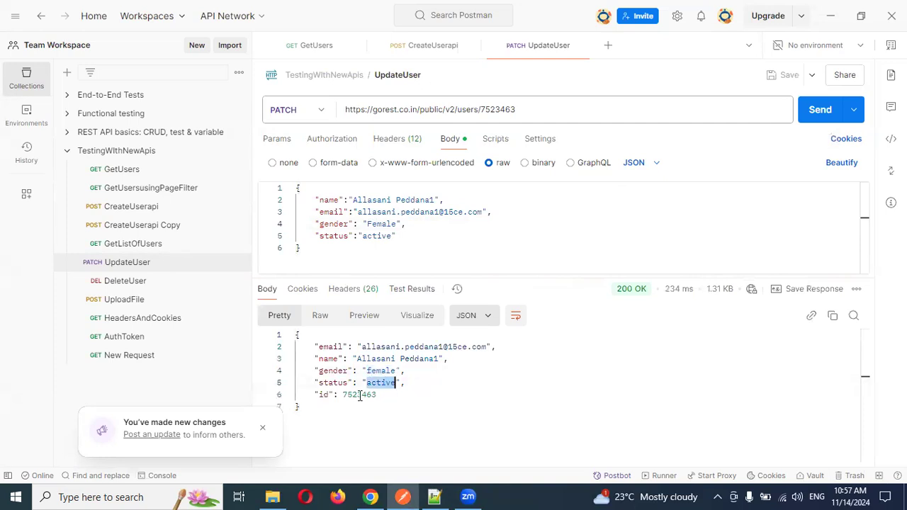
Resend the GetUsers request with its response area enlarged, and compare the returned user with the UpdateUser request
left_click(305, 45)
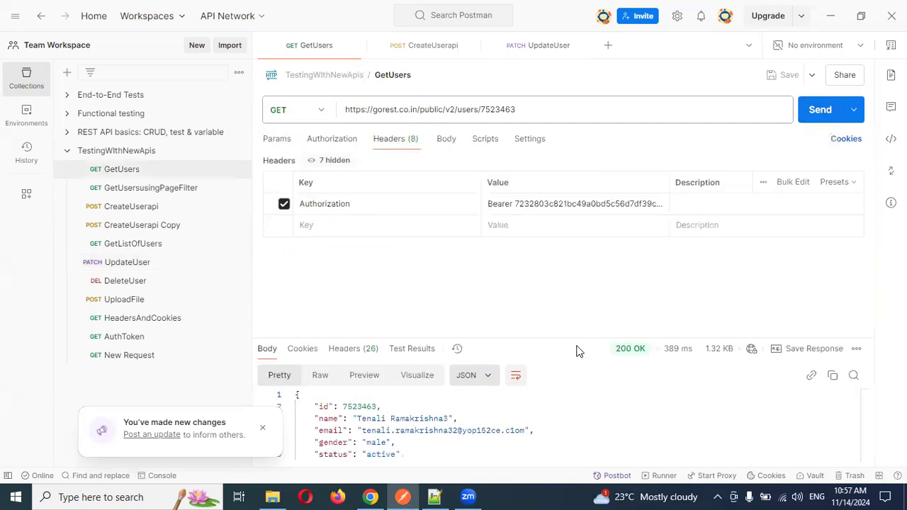
left_click_drag(574, 337, 571, 277)
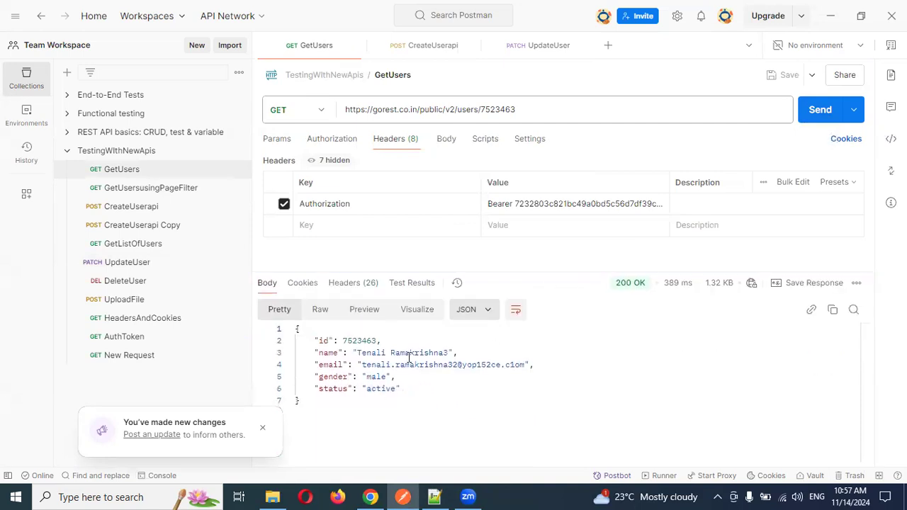
left_click(820, 107)
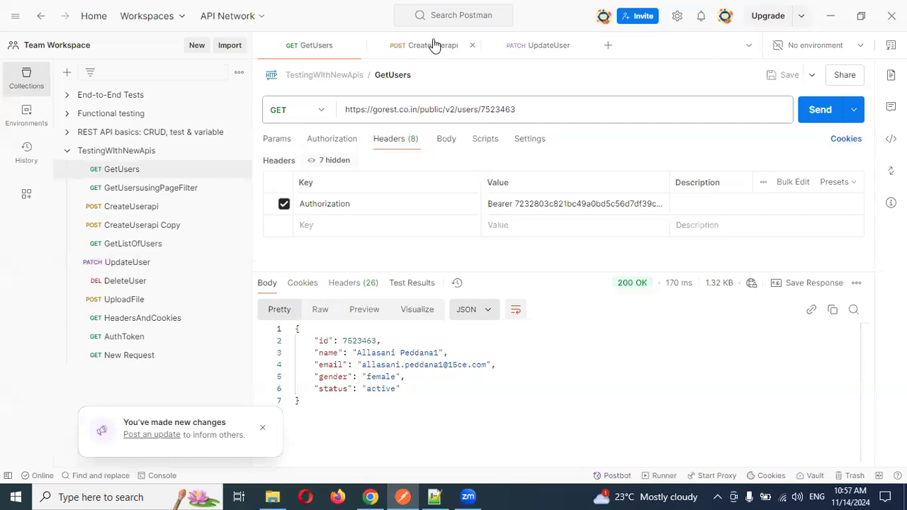
left_click(536, 45)
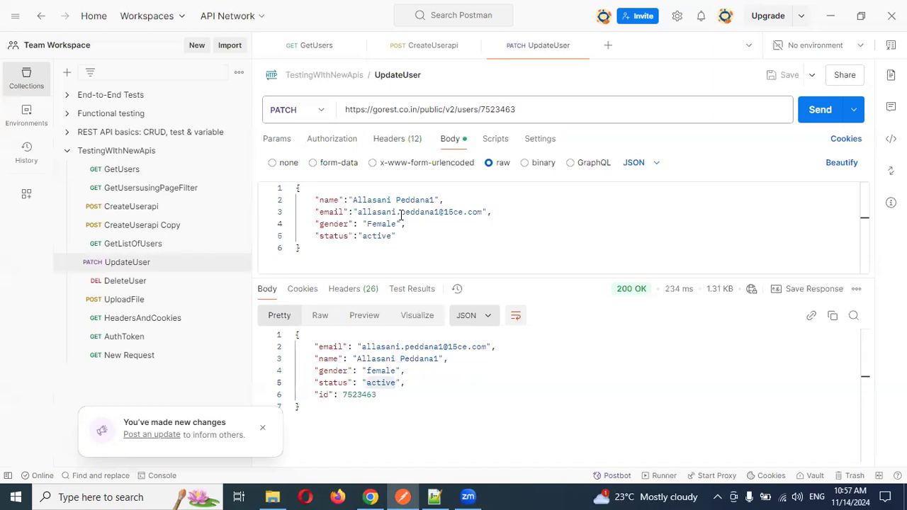
Open the DeleteUser request and replace the user ID in its URL with the one from the UpdateUser URL
left_click(118, 282)
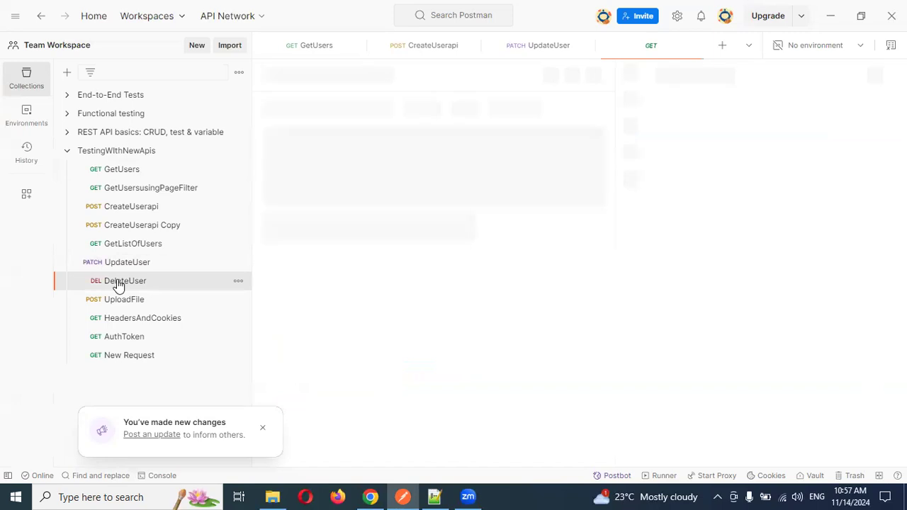
left_click(542, 49)
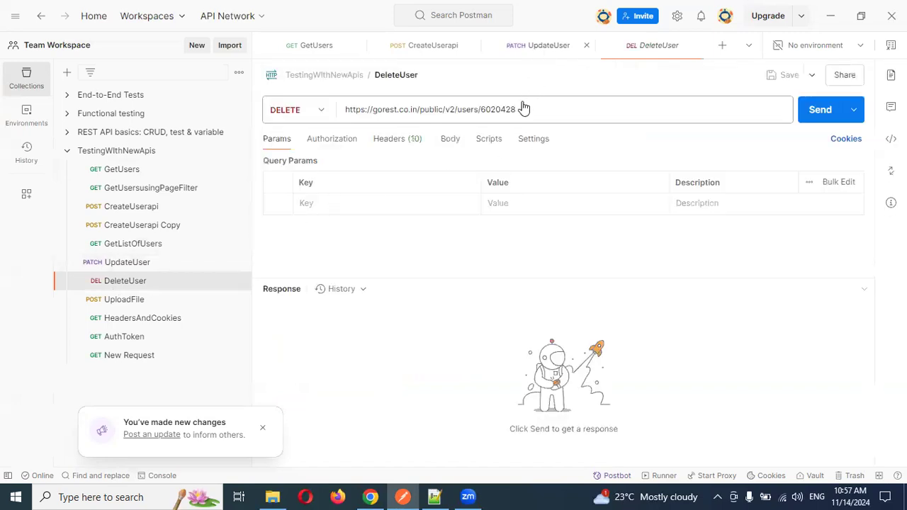
double_click(505, 109)
key("ctrl+c")
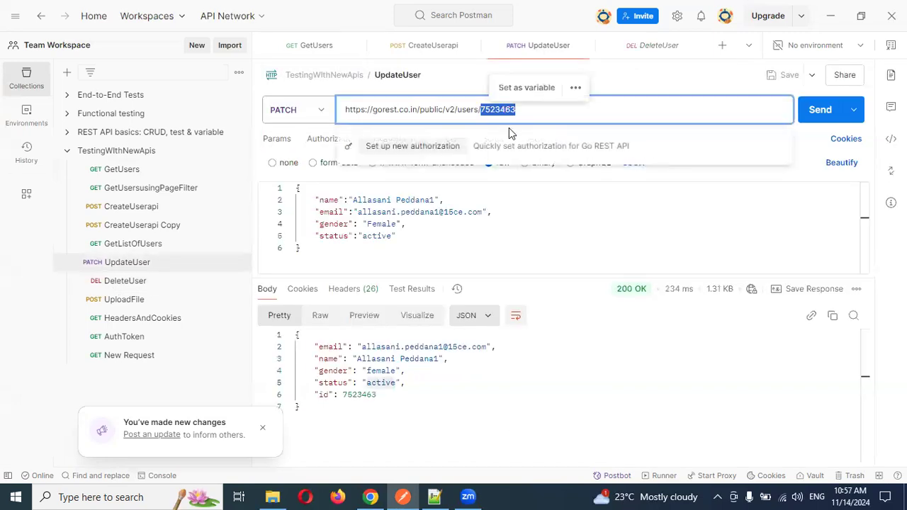
left_click(659, 46)
double_click(483, 109)
key("ctrl+v")
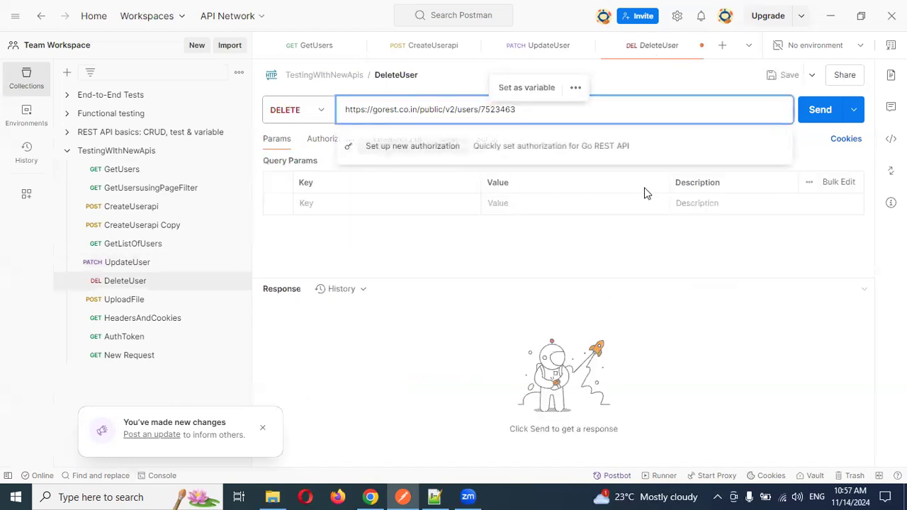
Send the DeleteUser request and examine its response body and the explanation of its status code
left_click(816, 110)
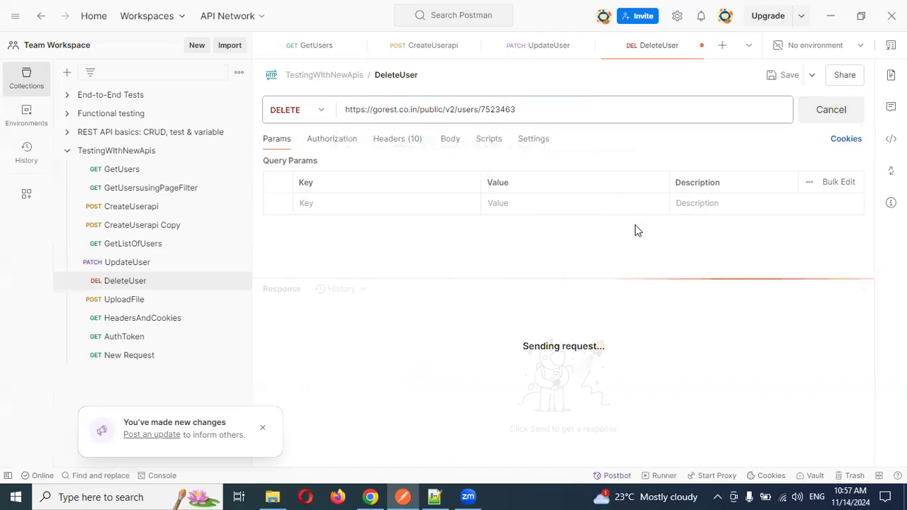
mouse_move(612, 296)
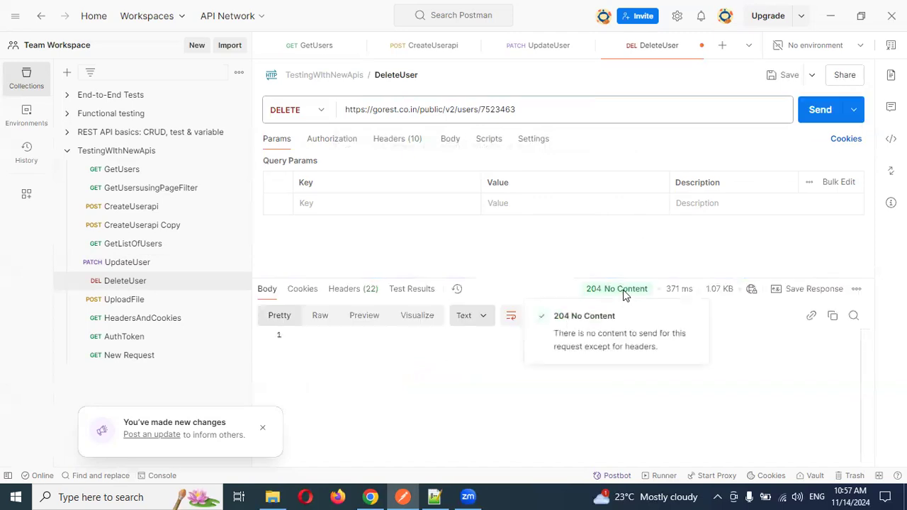
left_click(359, 366)
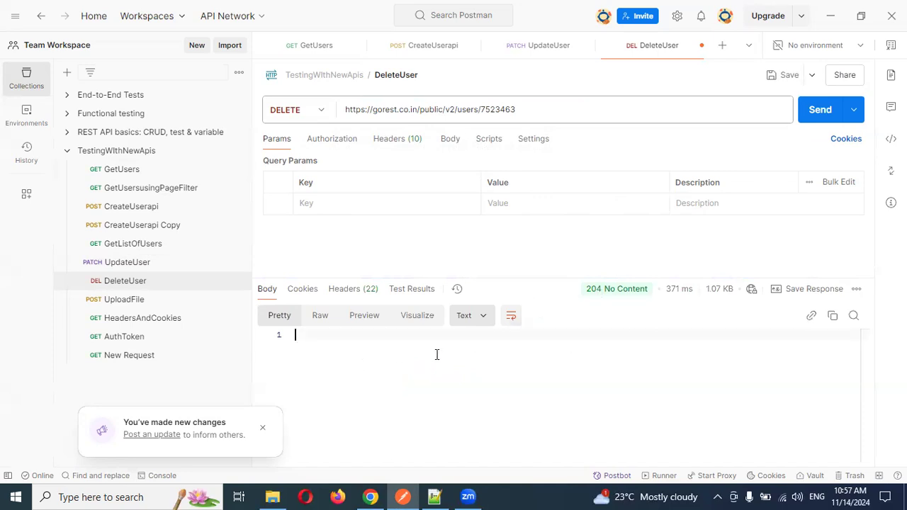
mouse_move(602, 296)
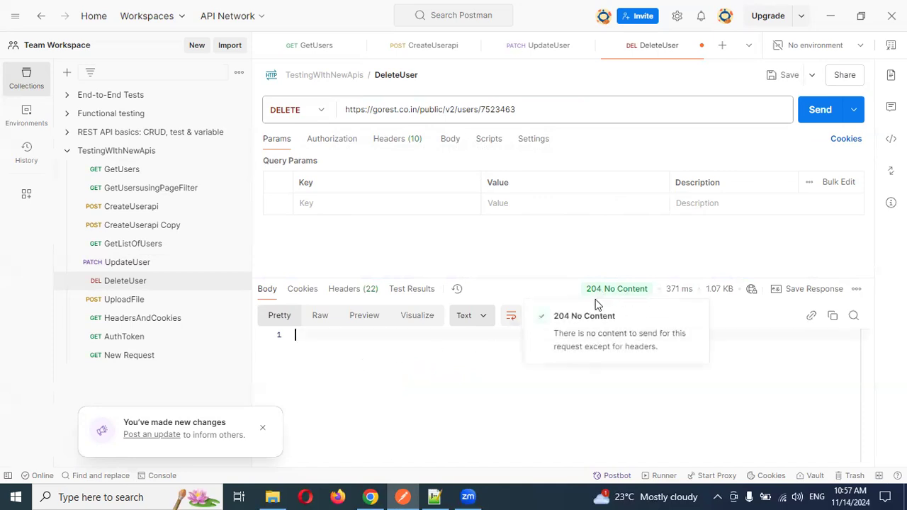